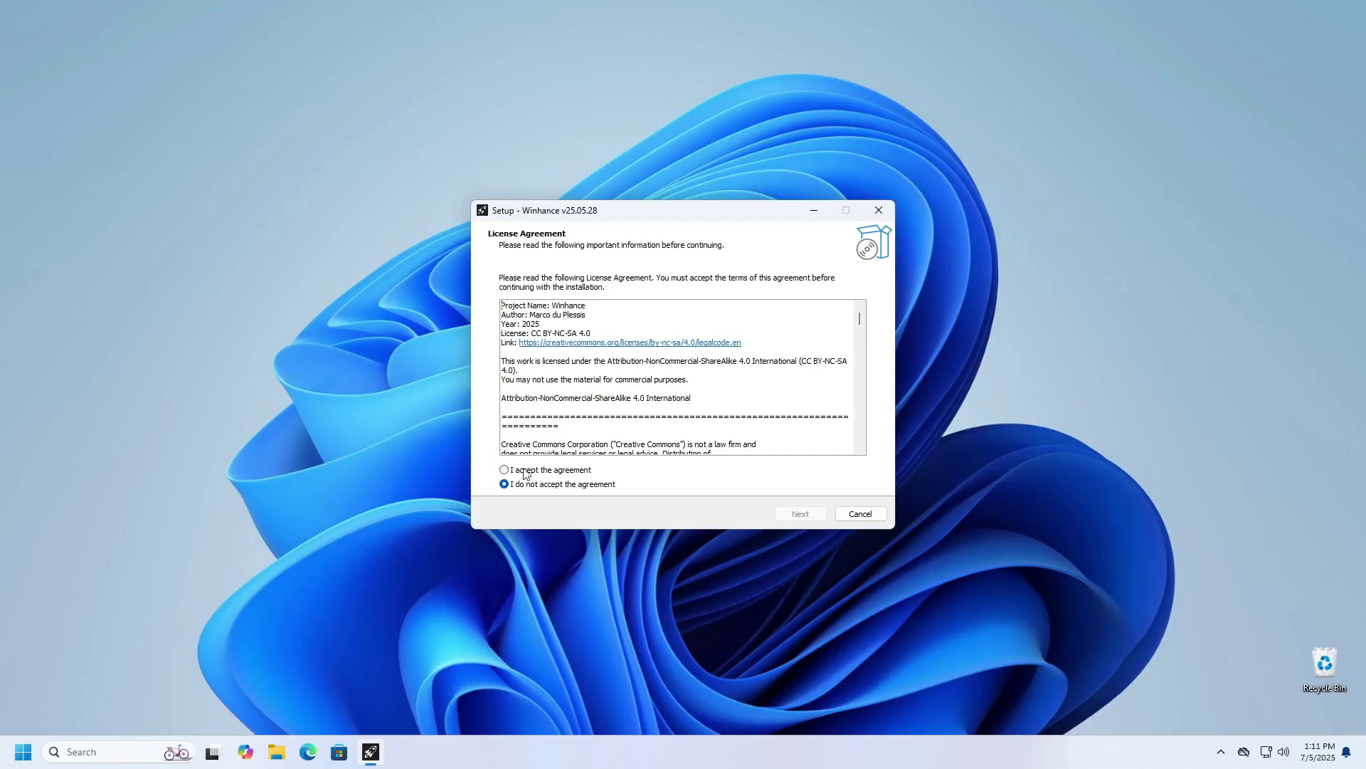
# - Accept the Winhance license agreement and keep the default install folder
pyautogui.hotkey('alt', 'a')
pyautogui.click(818, 517)
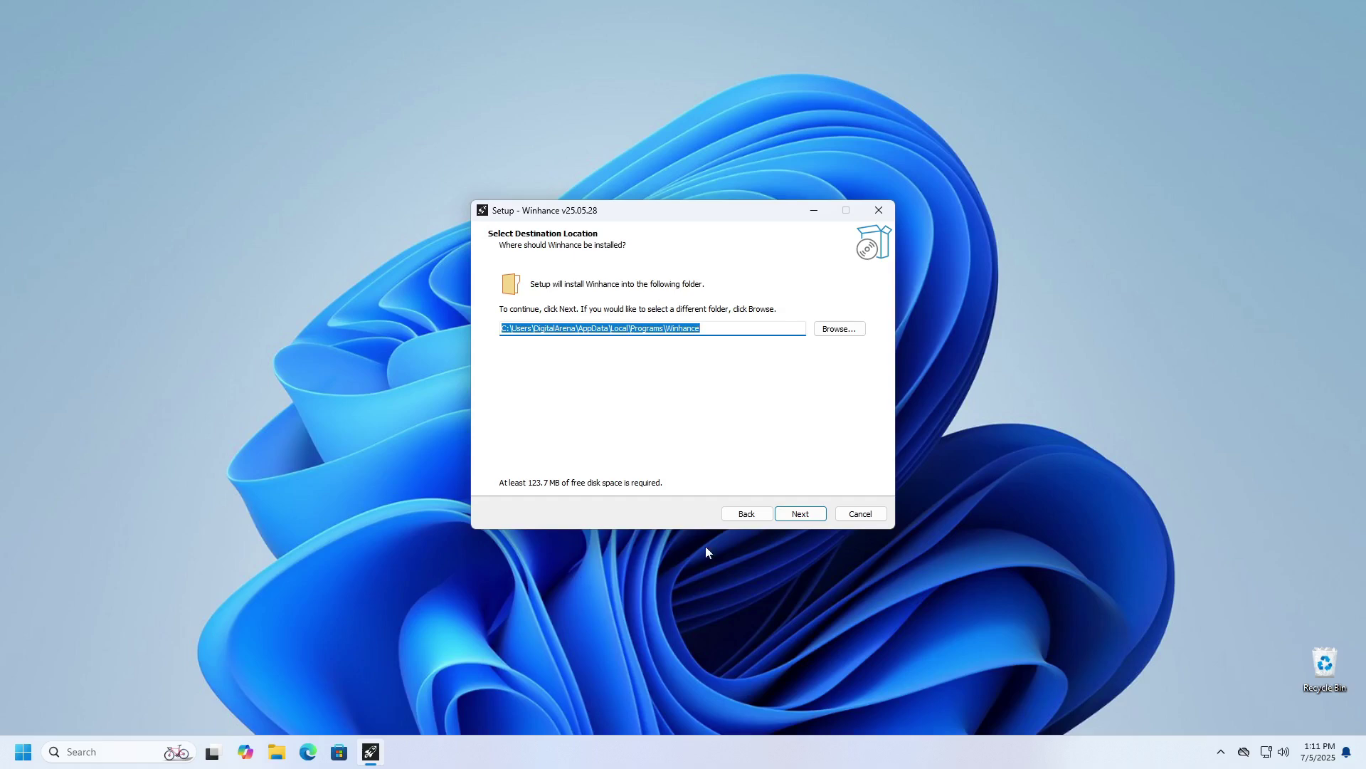
pyautogui.click(796, 514)
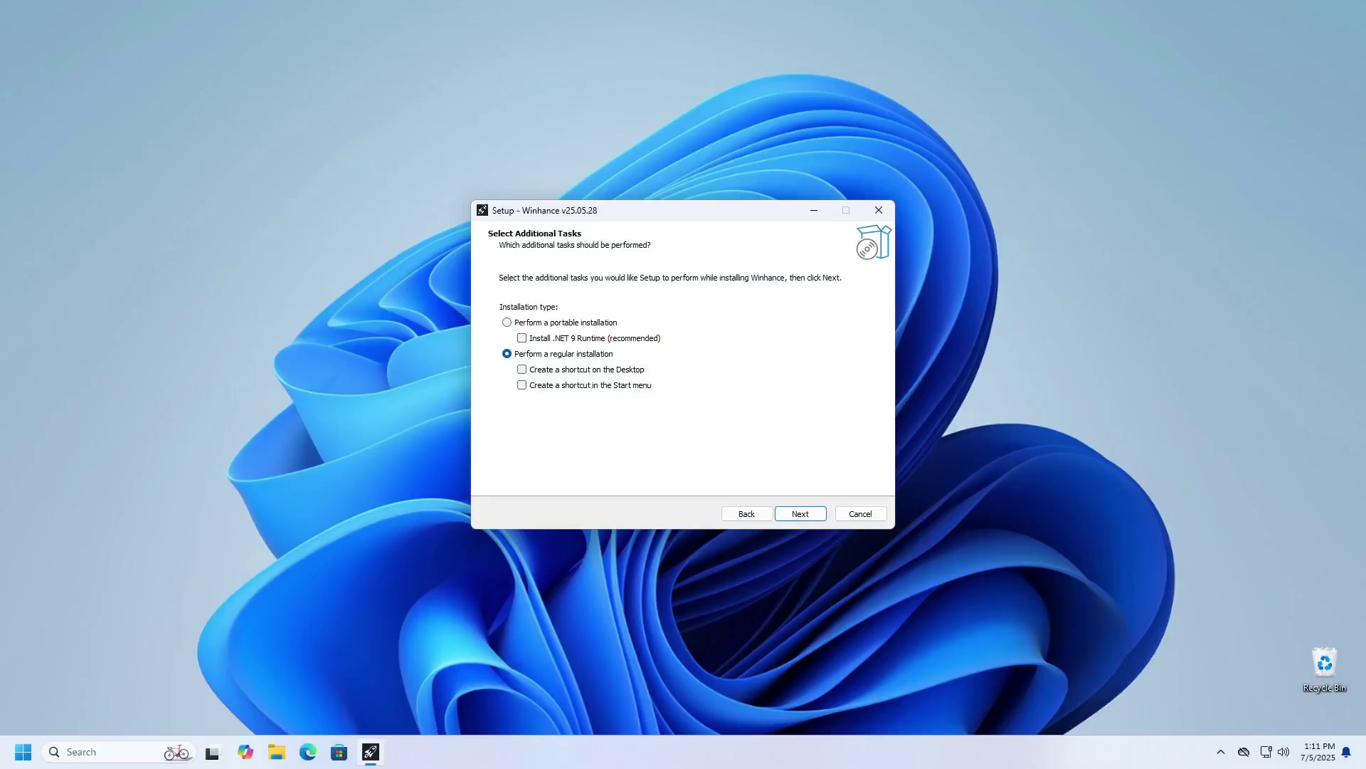
# - Choose a regular installation with desktop and Start menu shortcuts, reaching the Ready to Install summary
pyautogui.click(546, 367)
pyautogui.click(542, 385)
pyautogui.click(800, 513)
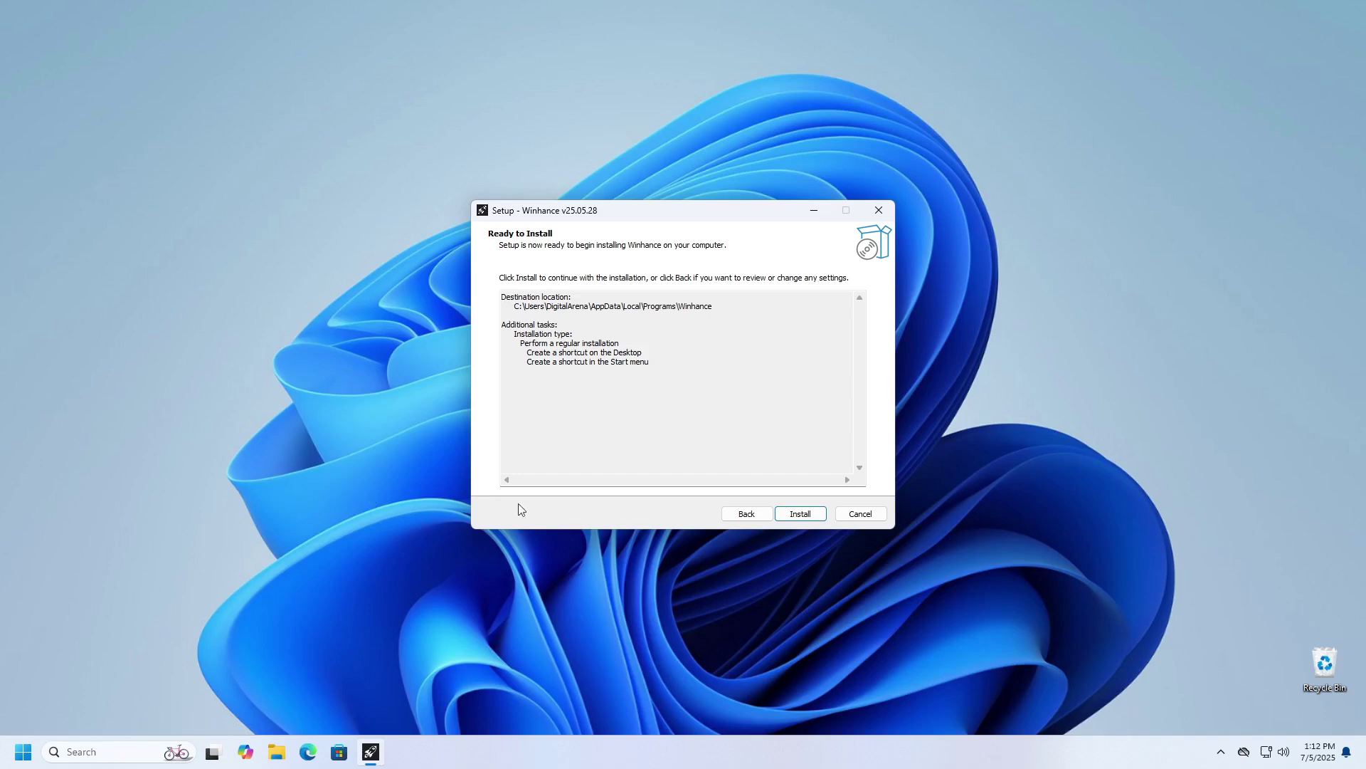
# - Install Winhance with the .NET desktop runtime, then launch it with administrator rights
pyautogui.click(803, 514)
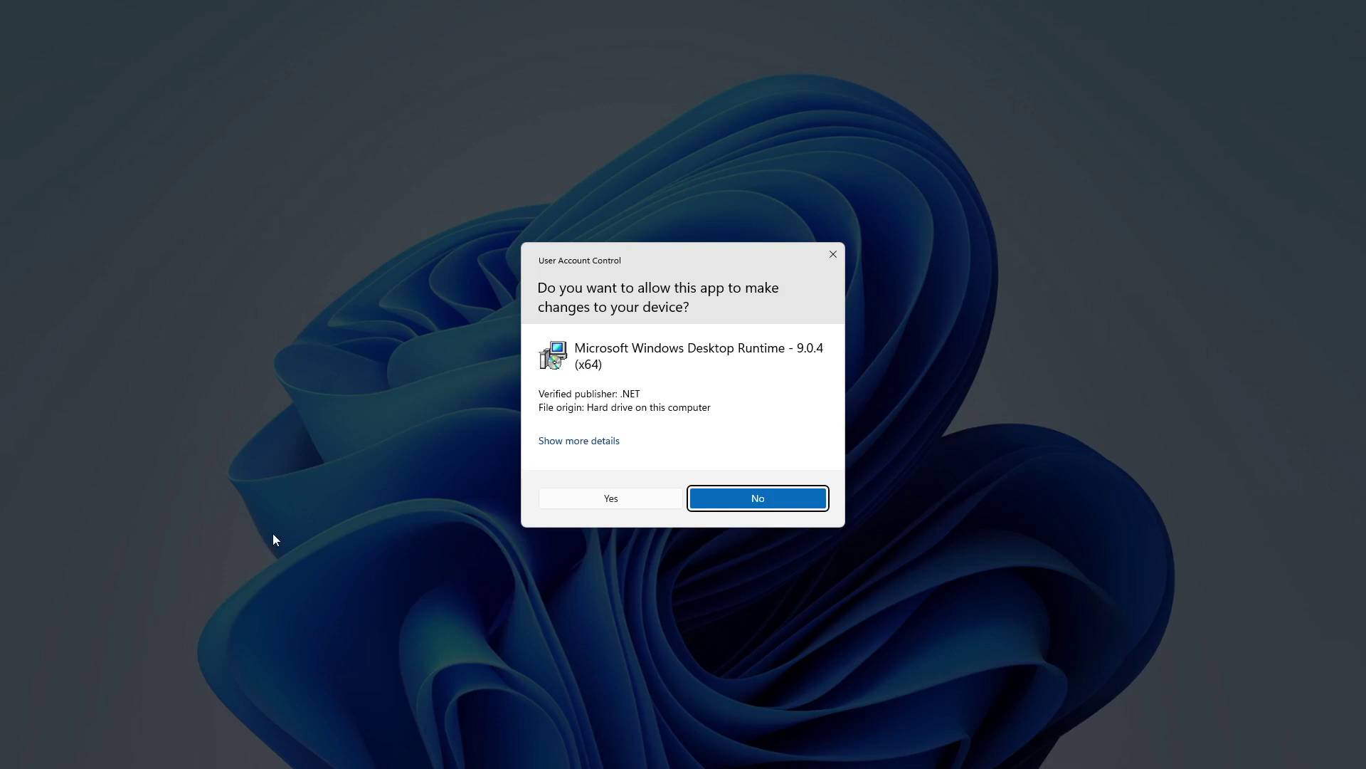
pyautogui.click(559, 501)
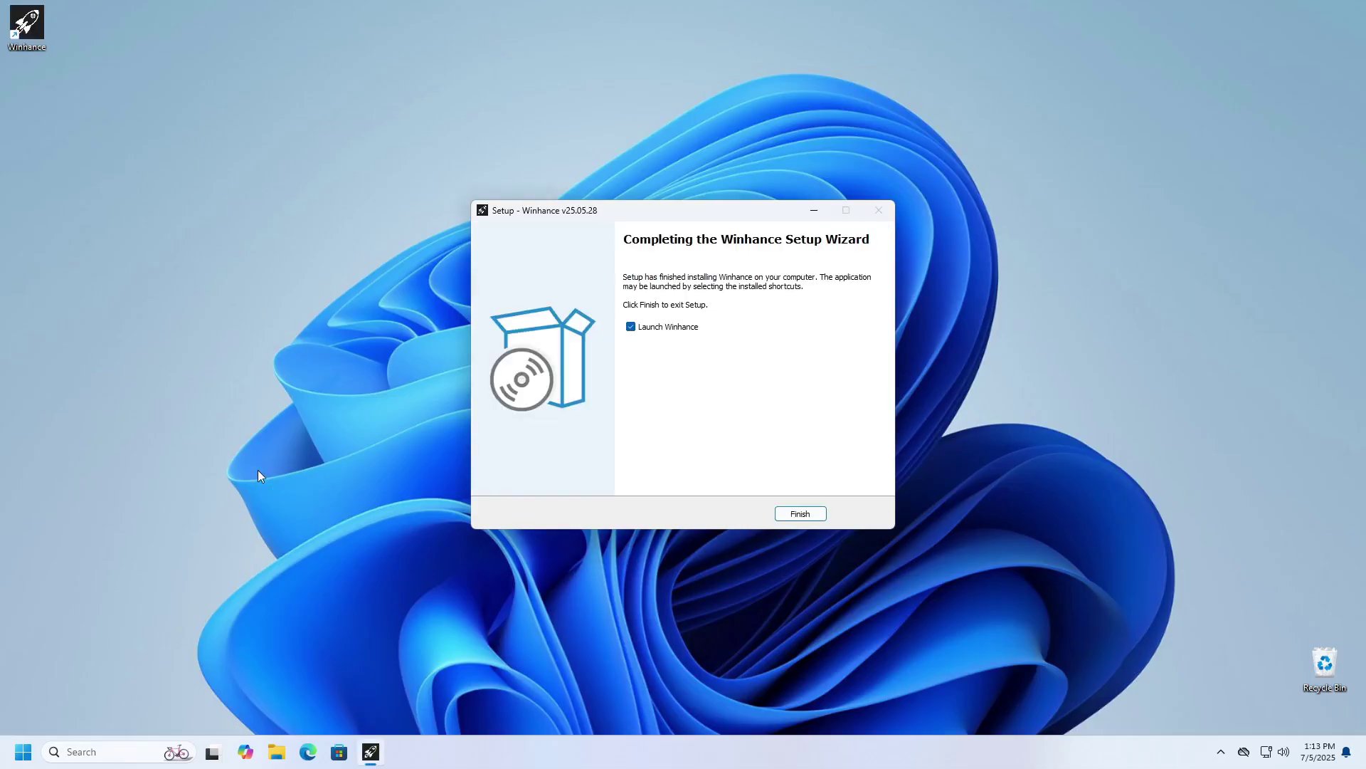
pyautogui.click(800, 513)
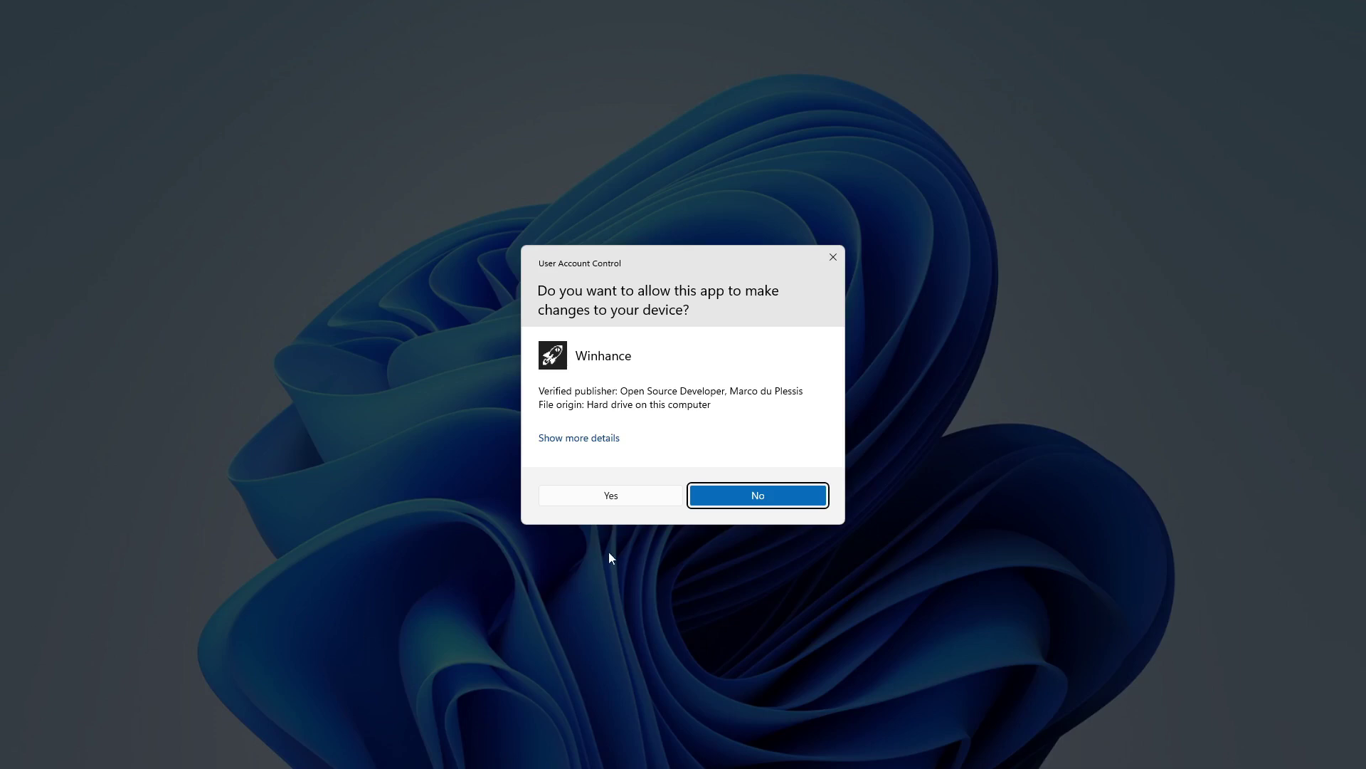
pyautogui.click(610, 496)
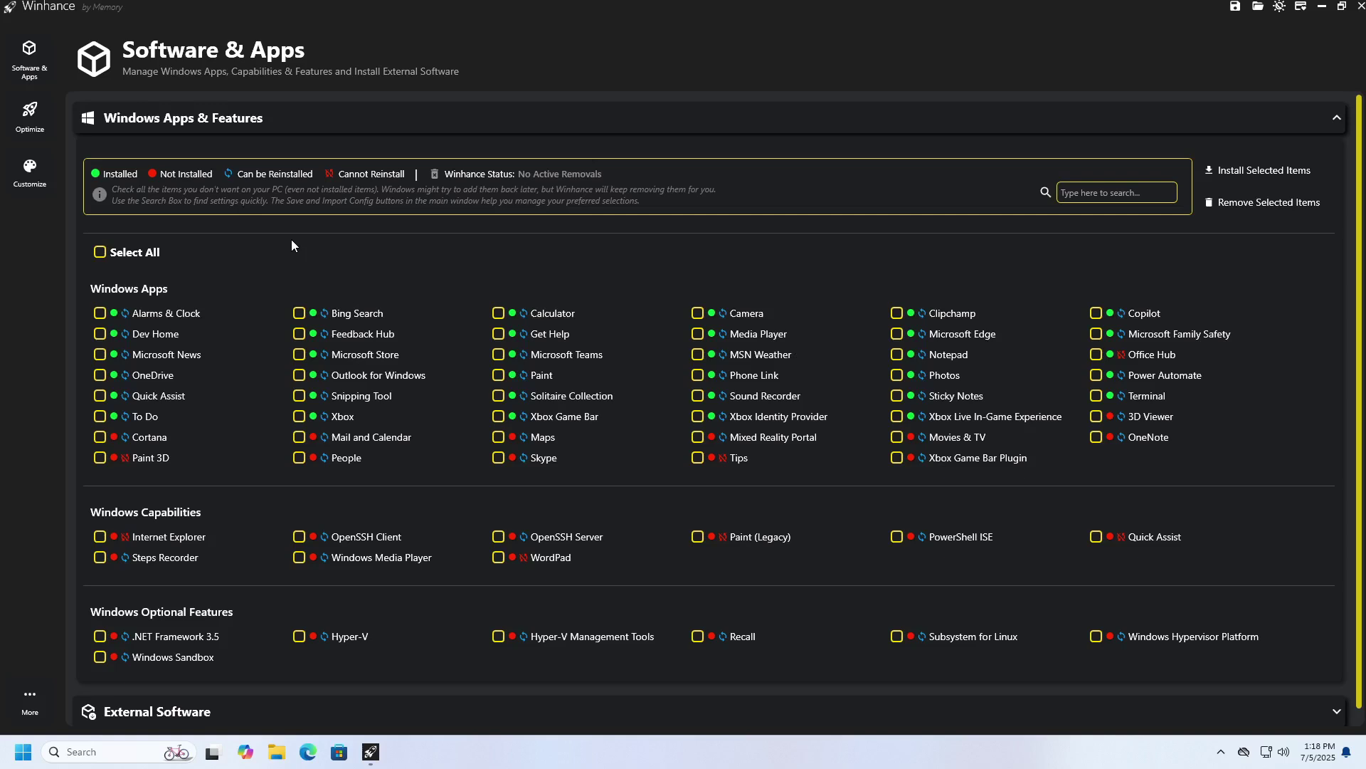
# - Tick Dev Home, News, OneDrive, Bing Search, Xbox apps, Clipchamp, Copilot and other unwanted apps
pyautogui.click(256, 334)
pyautogui.click(248, 355)
pyautogui.click(219, 375)
pyautogui.click(299, 313)
pyautogui.click(299, 334)
pyautogui.click(299, 416)
pyautogui.click(498, 334)
pyautogui.click(697, 375)
pyautogui.click(697, 354)
pyautogui.click(698, 416)
pyautogui.click(897, 313)
pyautogui.click(897, 416)
pyautogui.click(1096, 313)
# - Remove the selected apps, confirm, and dismiss the success message
pyautogui.click(1262, 205)
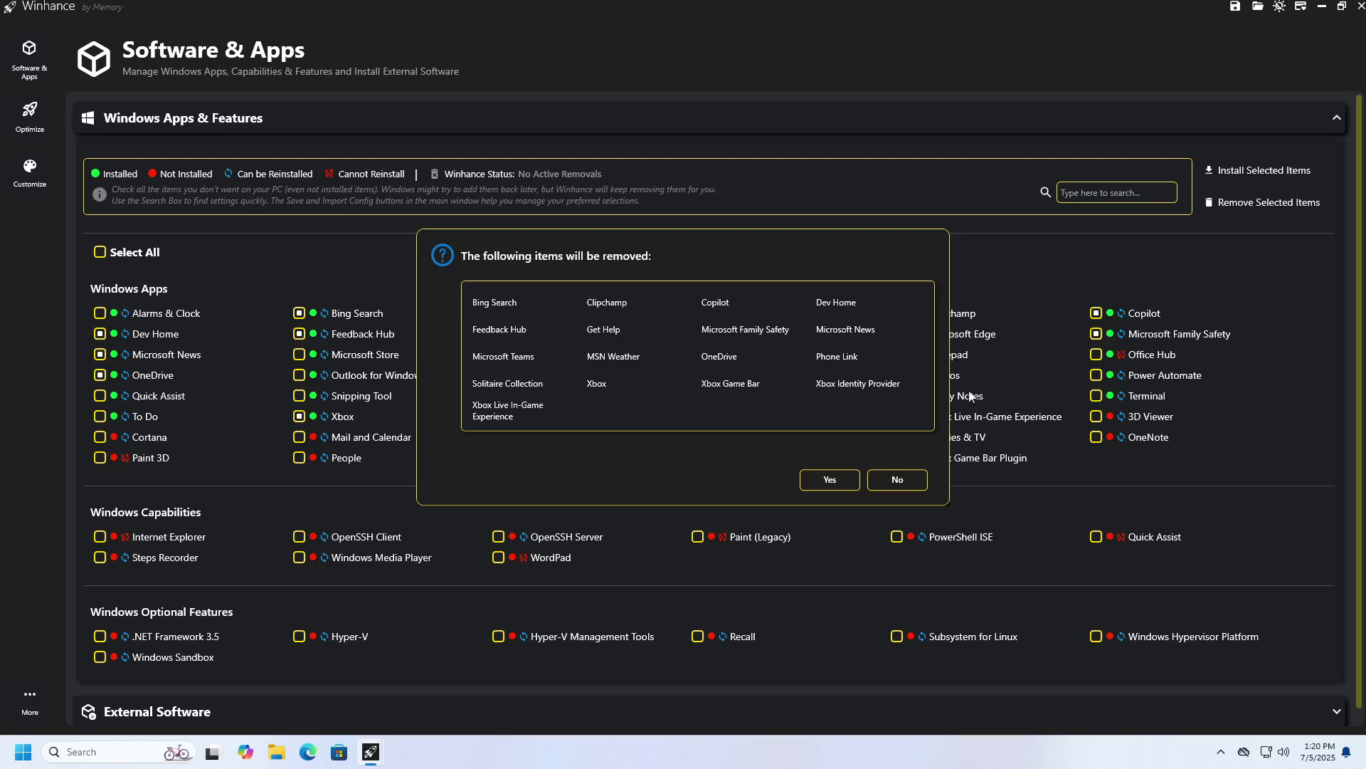
pyautogui.click(829, 481)
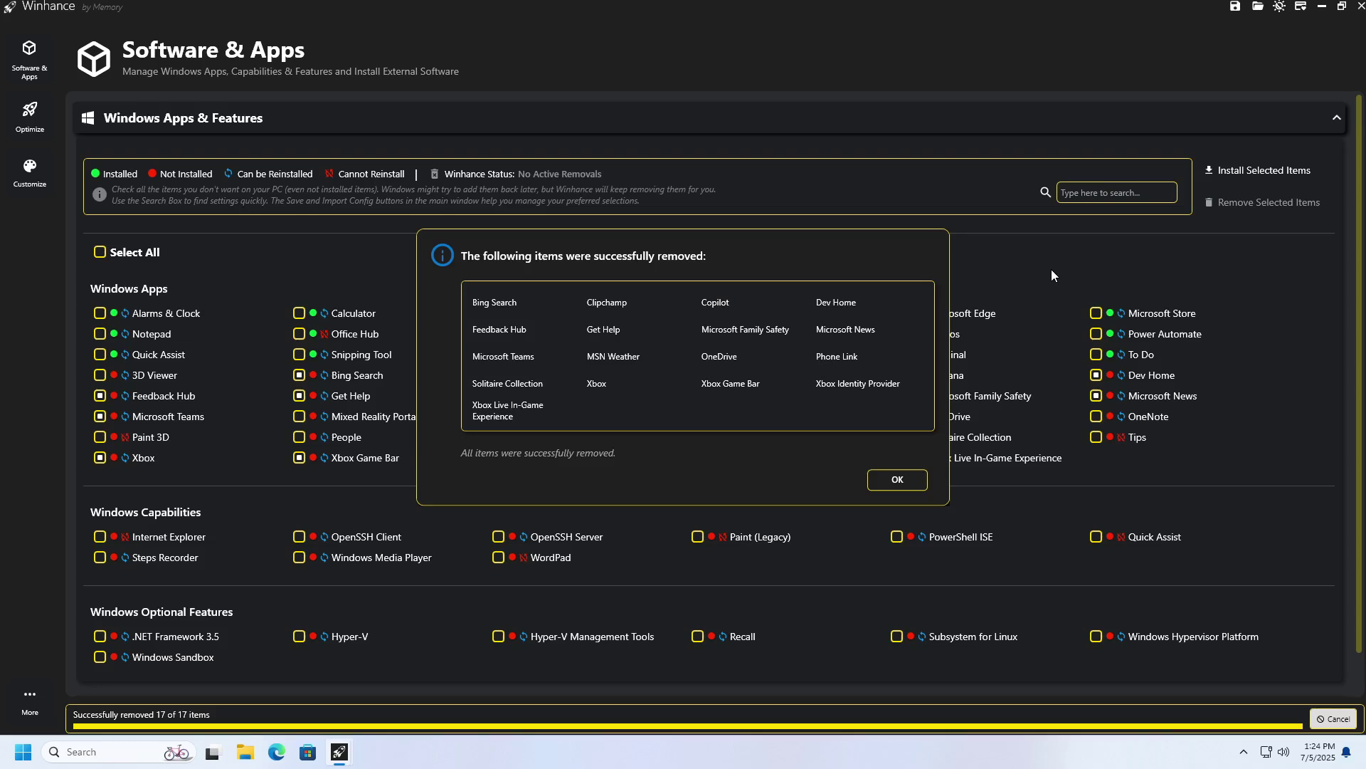
pyautogui.click(898, 477)
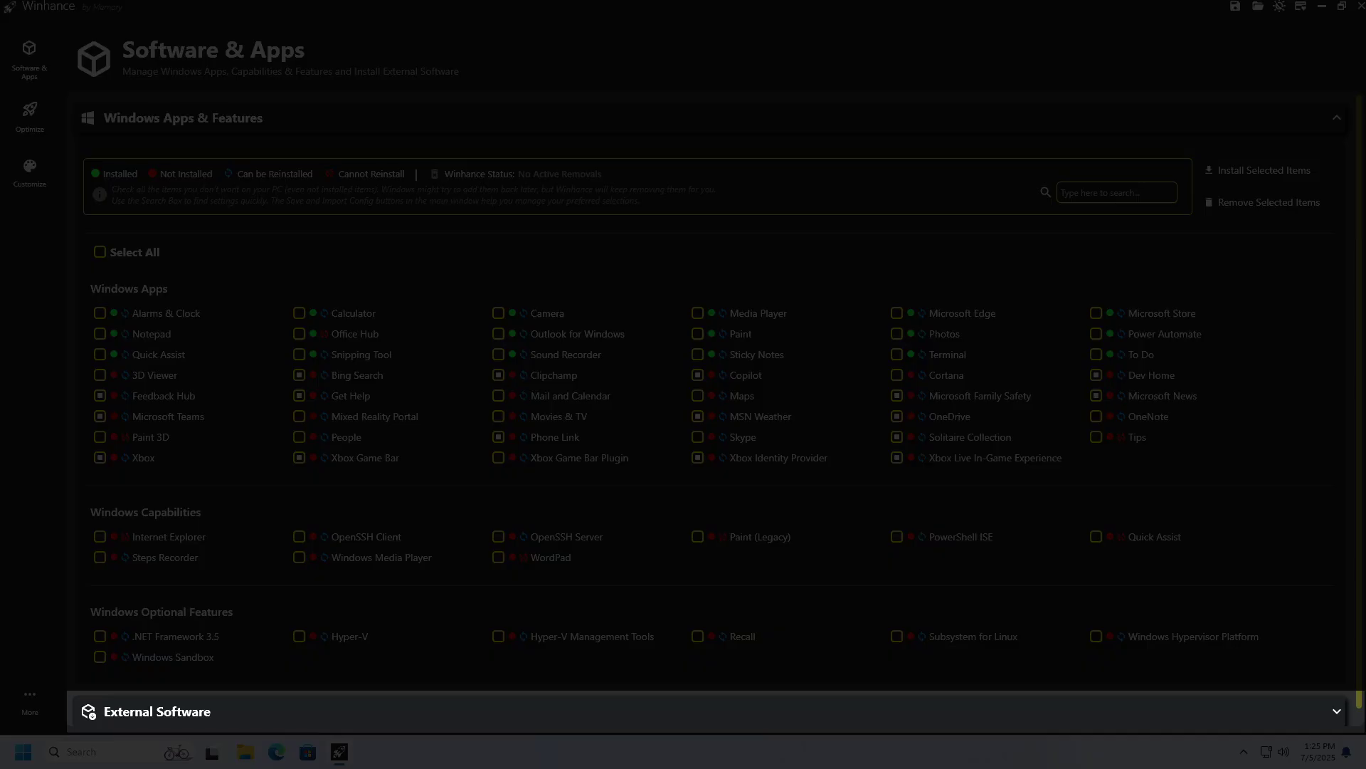
# - Expand External Software and browse its categories through Remote Access, returning to Browsers
pyautogui.click(1329, 704)
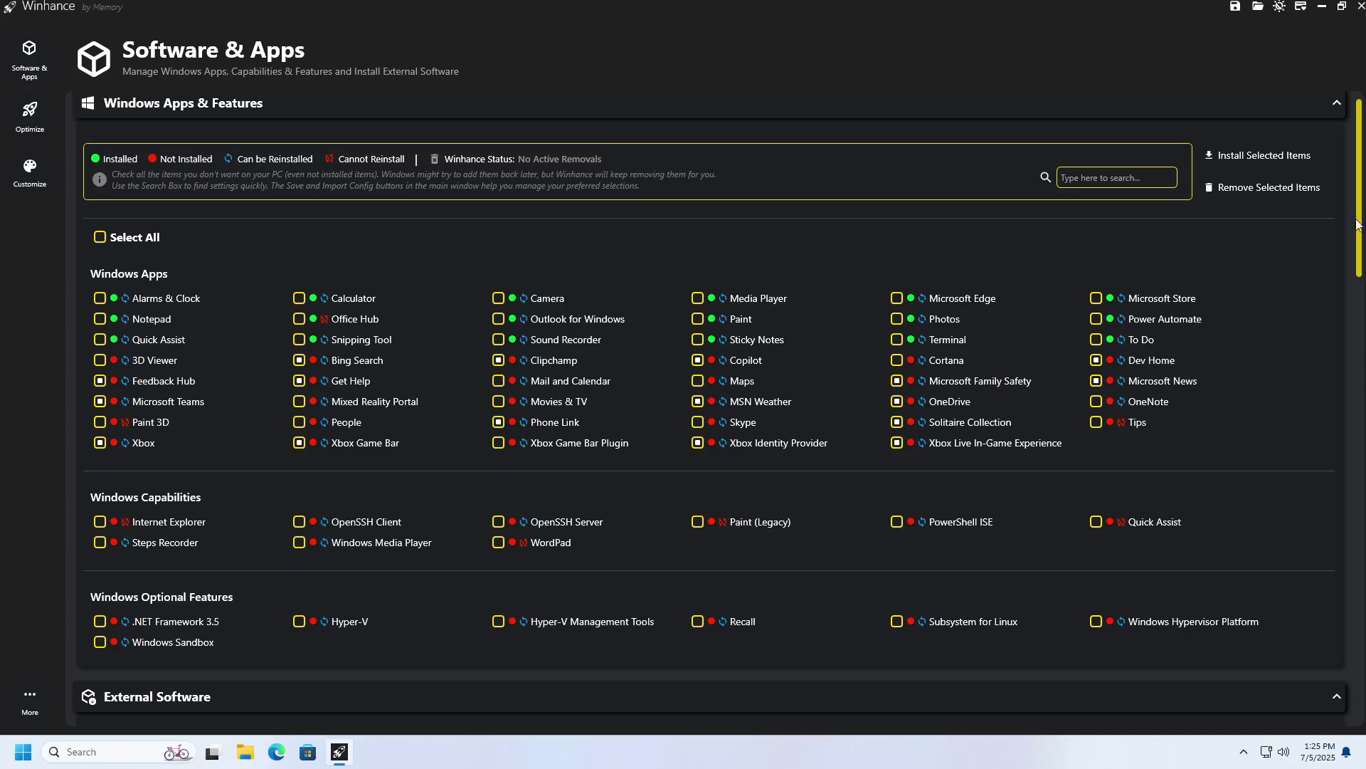
pyautogui.moveTo(1359, 152); pyautogui.dragTo(1358, 314)
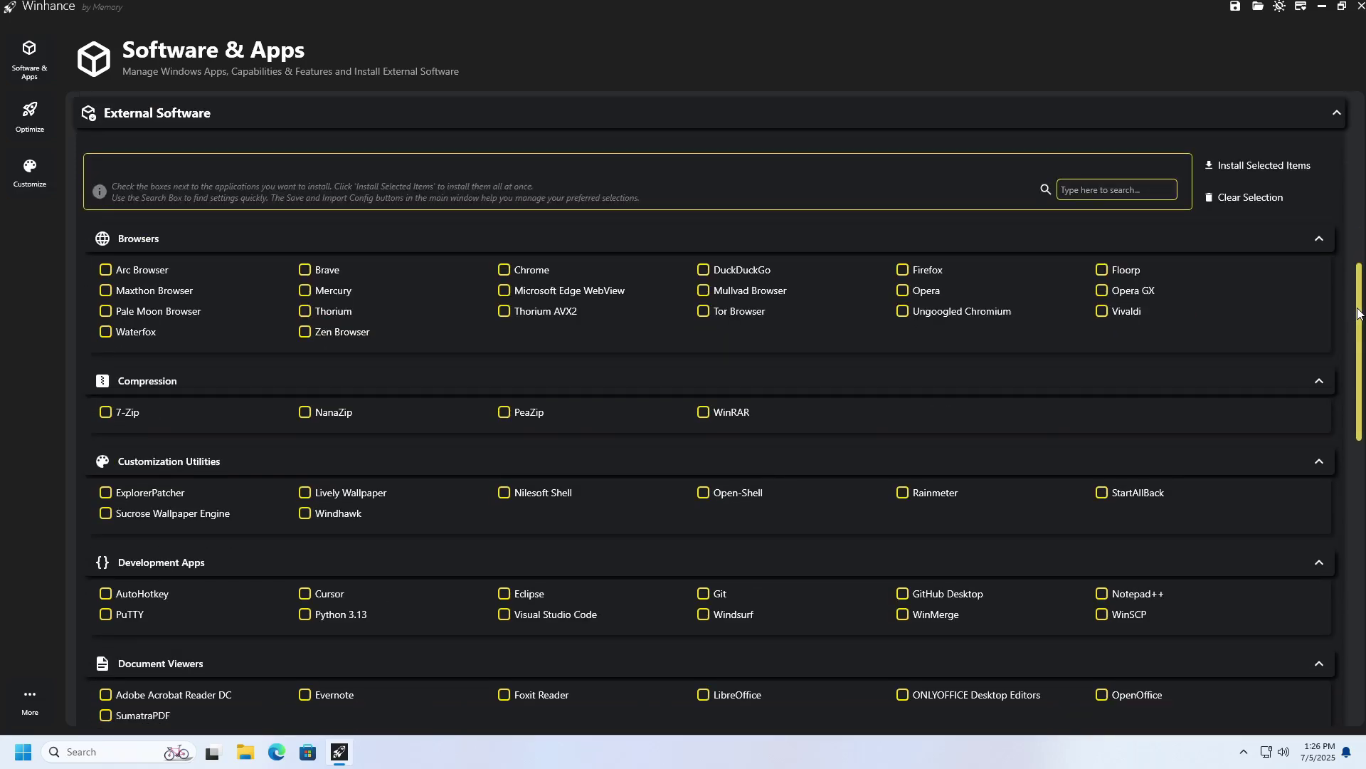
pyautogui.moveTo(1358, 313); pyautogui.dragTo(1362, 619)
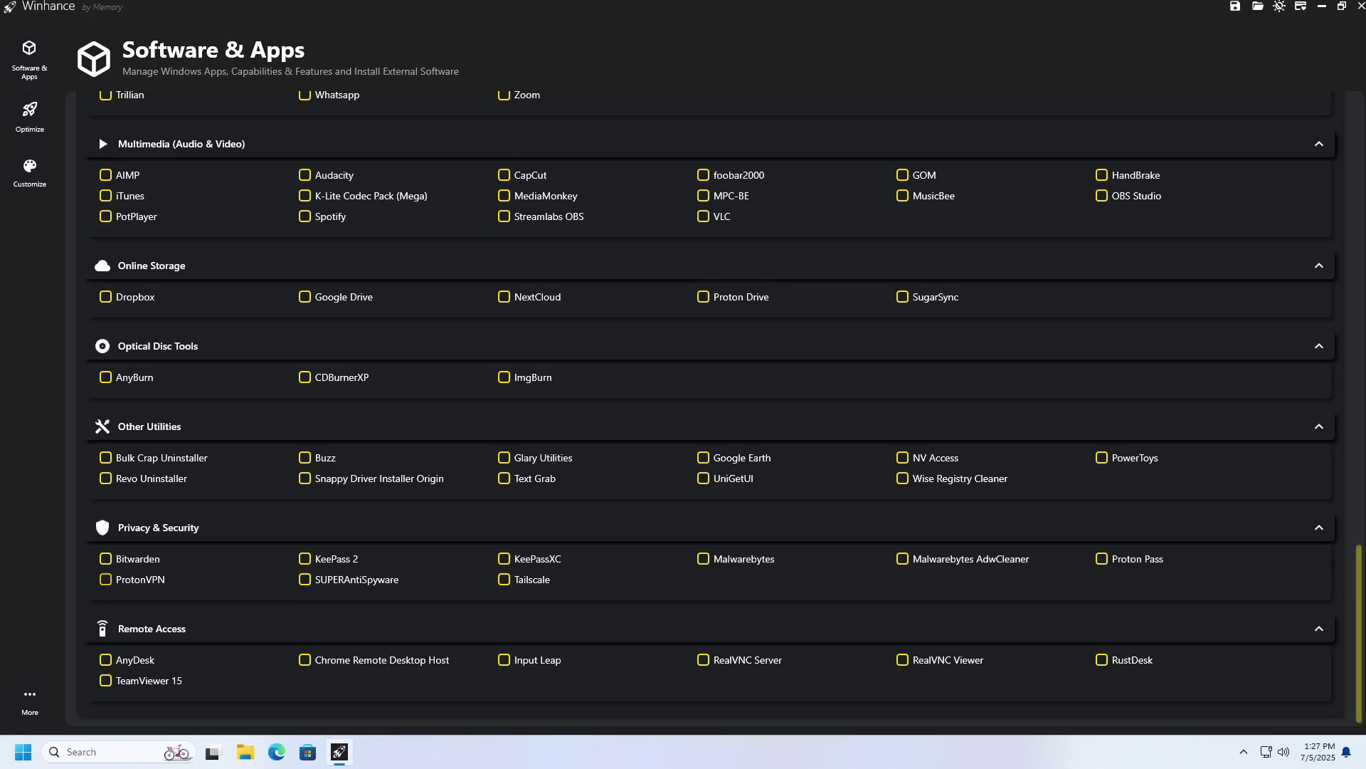
pyautogui.scroll(8, 1353, 562)
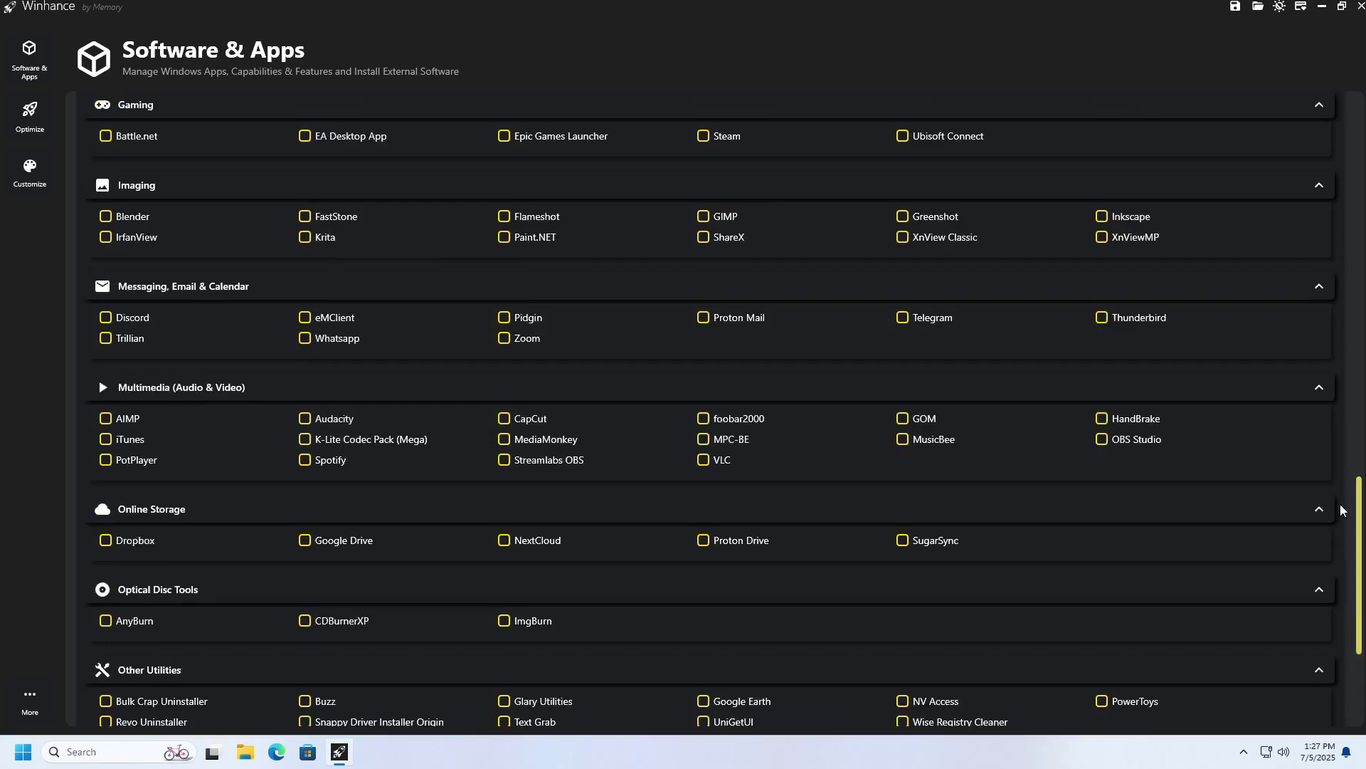
pyautogui.scroll(12, 1341, 496)
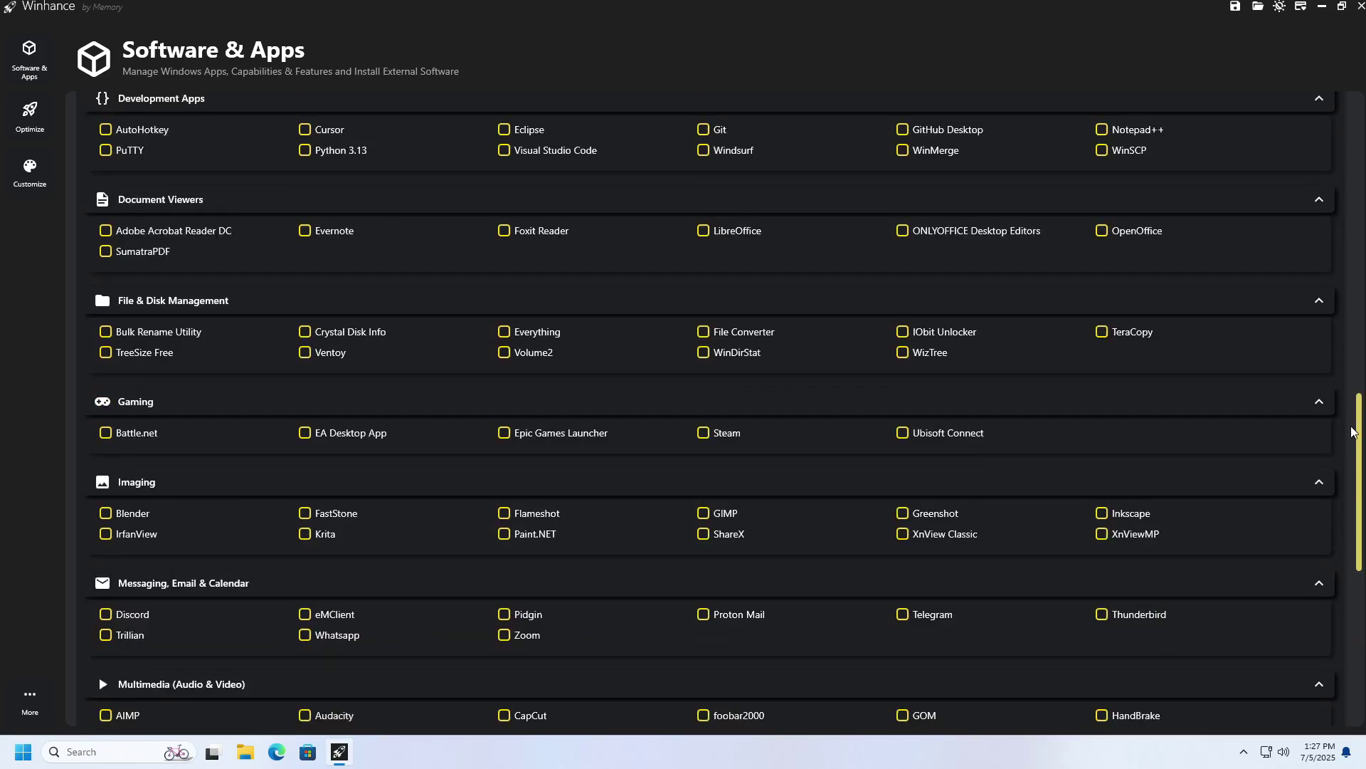
pyautogui.scroll(7, 1355, 365)
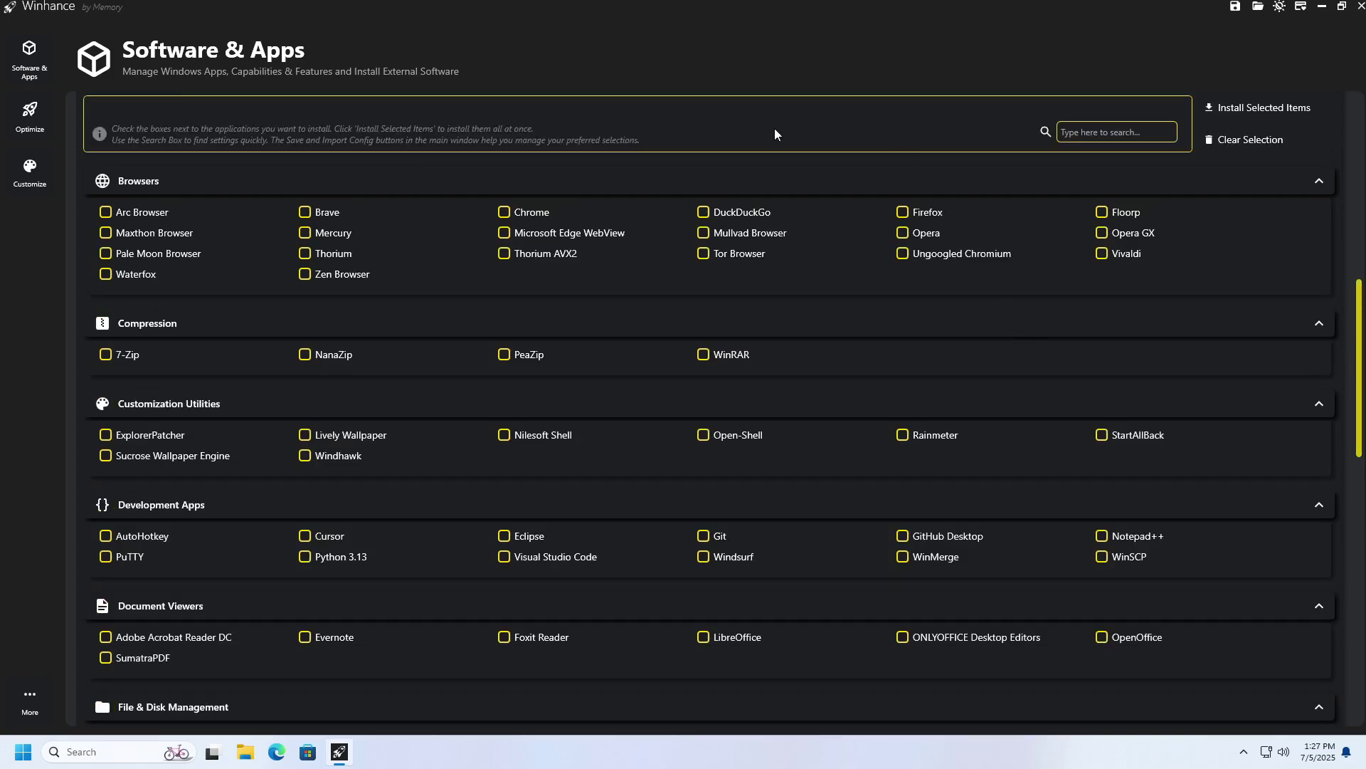
# - Select Firefox, 7-Zip and Visual Studio Code and install all three
pyautogui.click(903, 212)
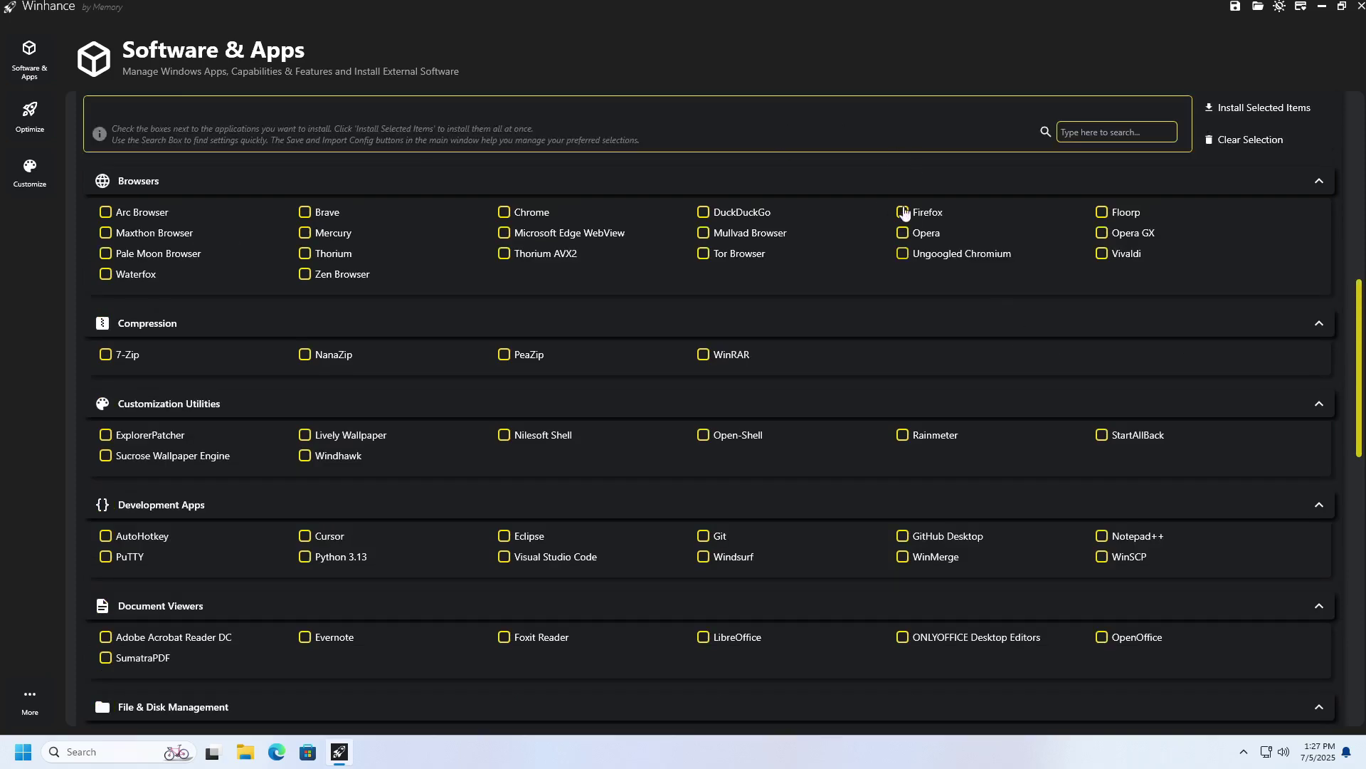
pyautogui.click(105, 354)
pyautogui.click(504, 558)
pyautogui.click(1249, 106)
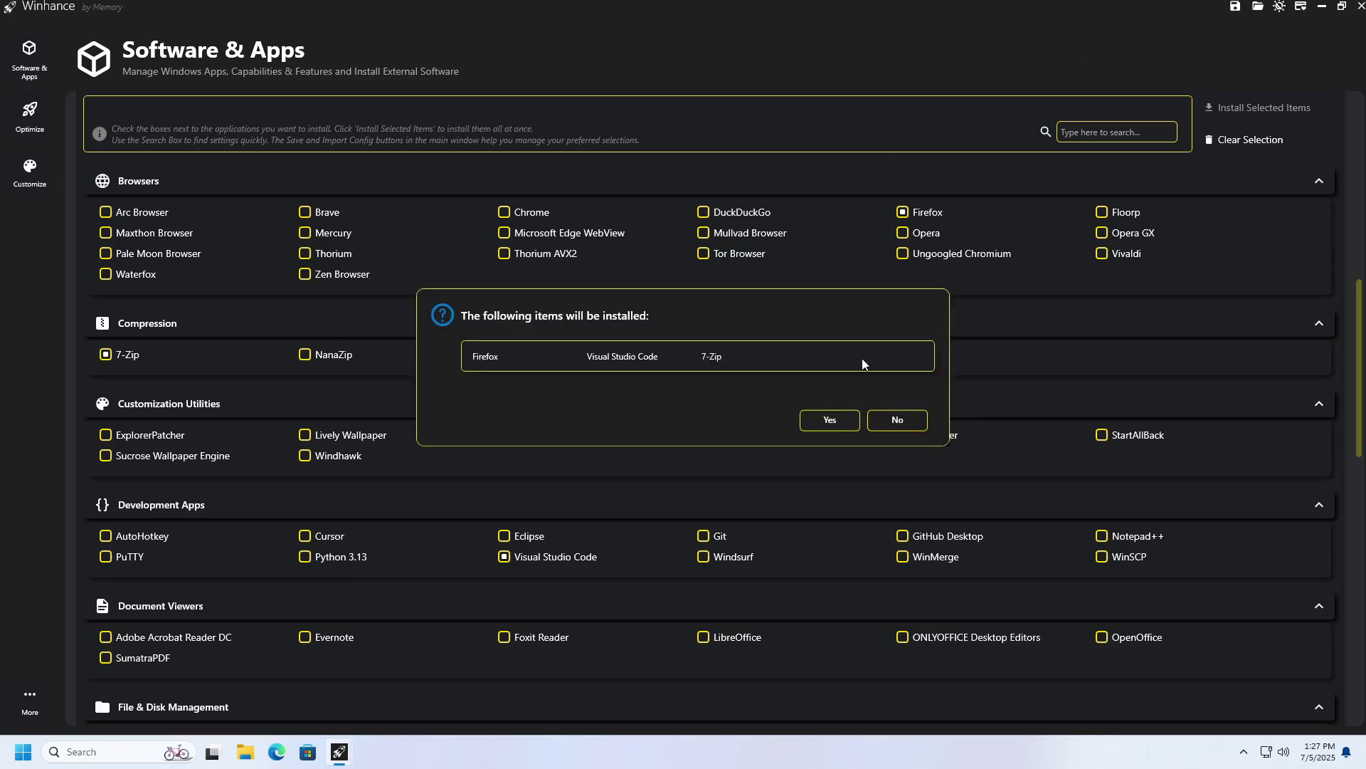
pyautogui.click(826, 420)
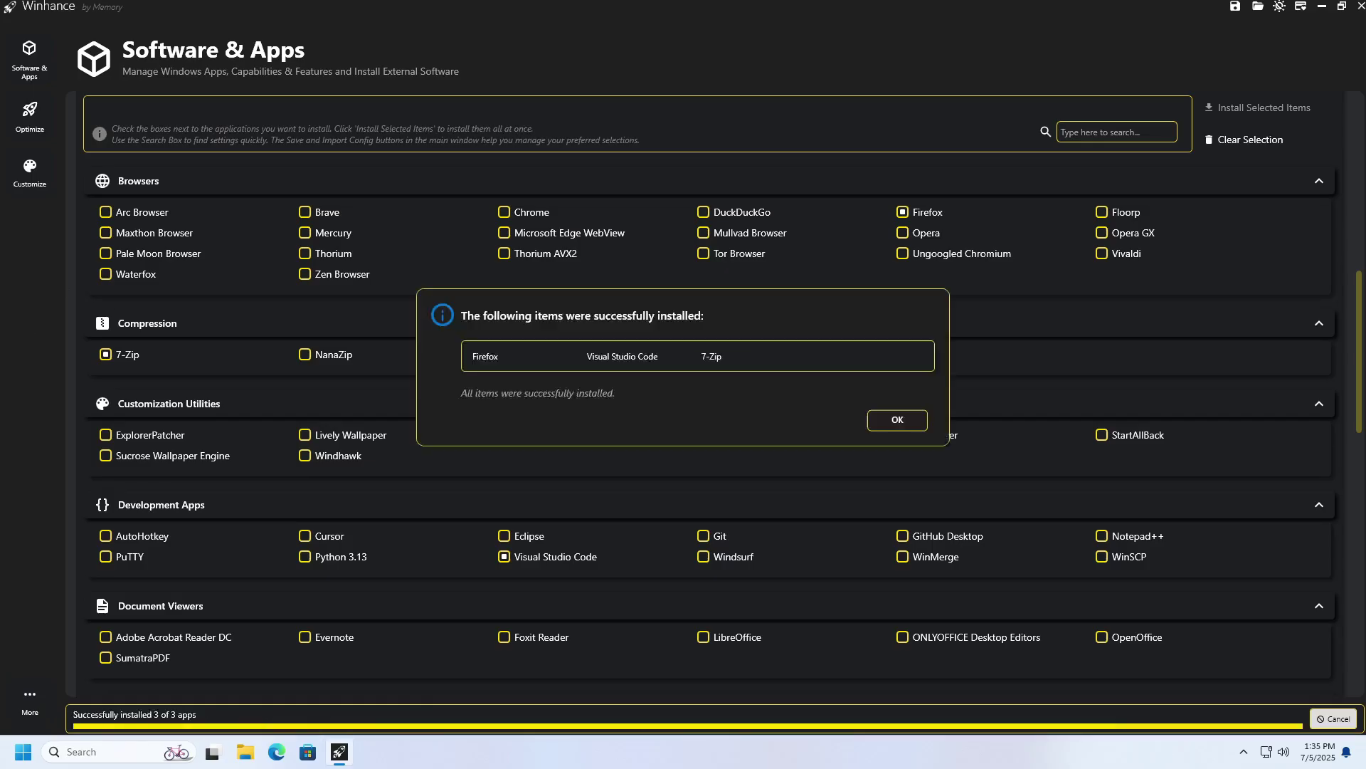
# - Dismiss the install success message, then launch Firefox from Start search and close it
pyautogui.press('Return')
pyautogui.click(92, 751)
pyautogui.write('firefox')
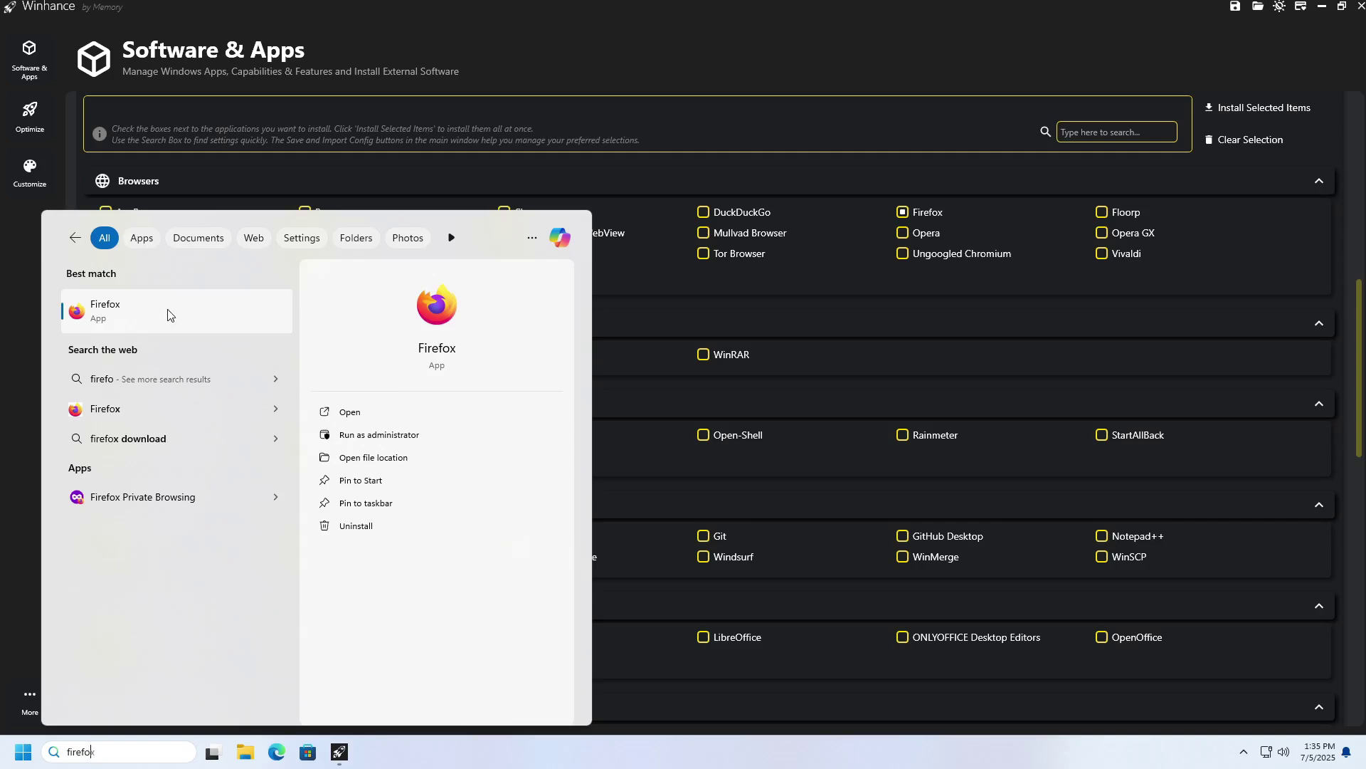
pyautogui.click(168, 309)
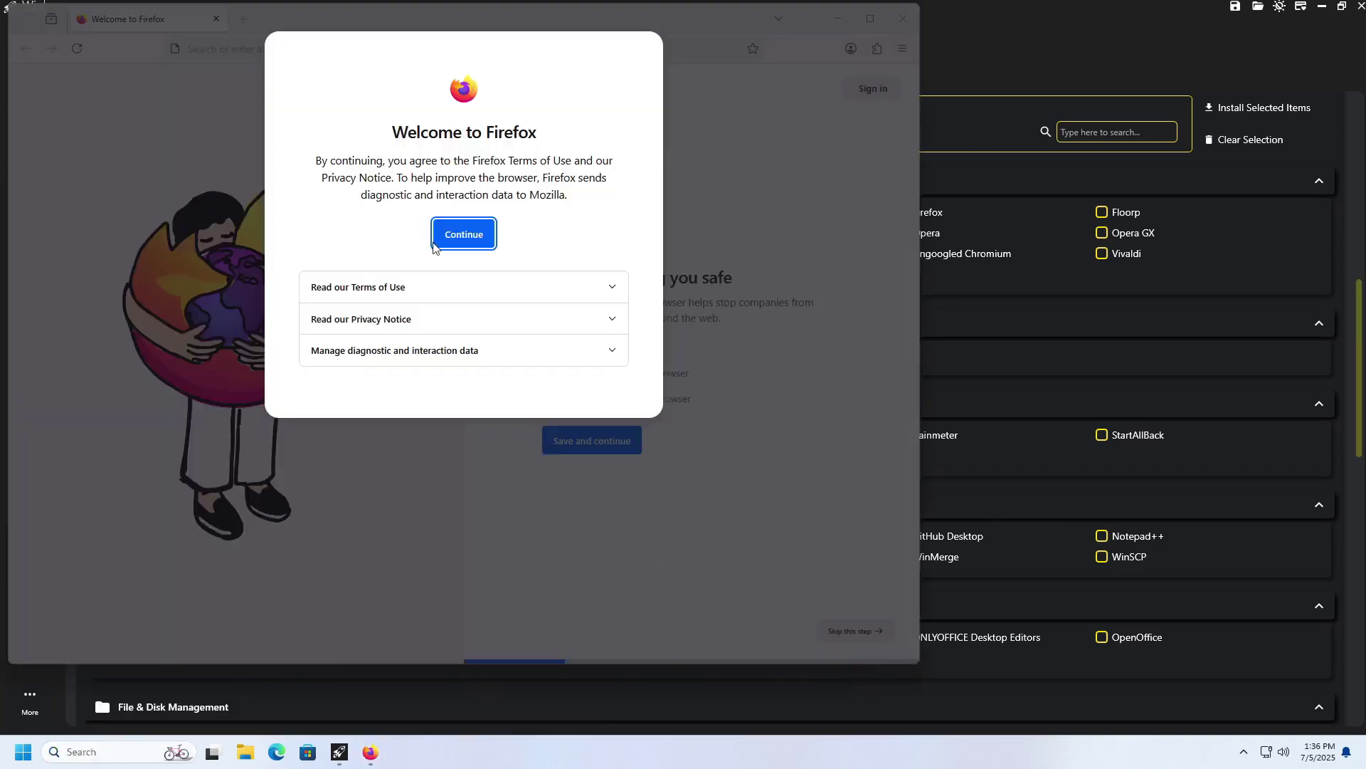
pyautogui.click(464, 234)
pyautogui.click(903, 19)
# - Launch 7-Zip File Manager from Start search to verify it, then close it
pyautogui.click(105, 753)
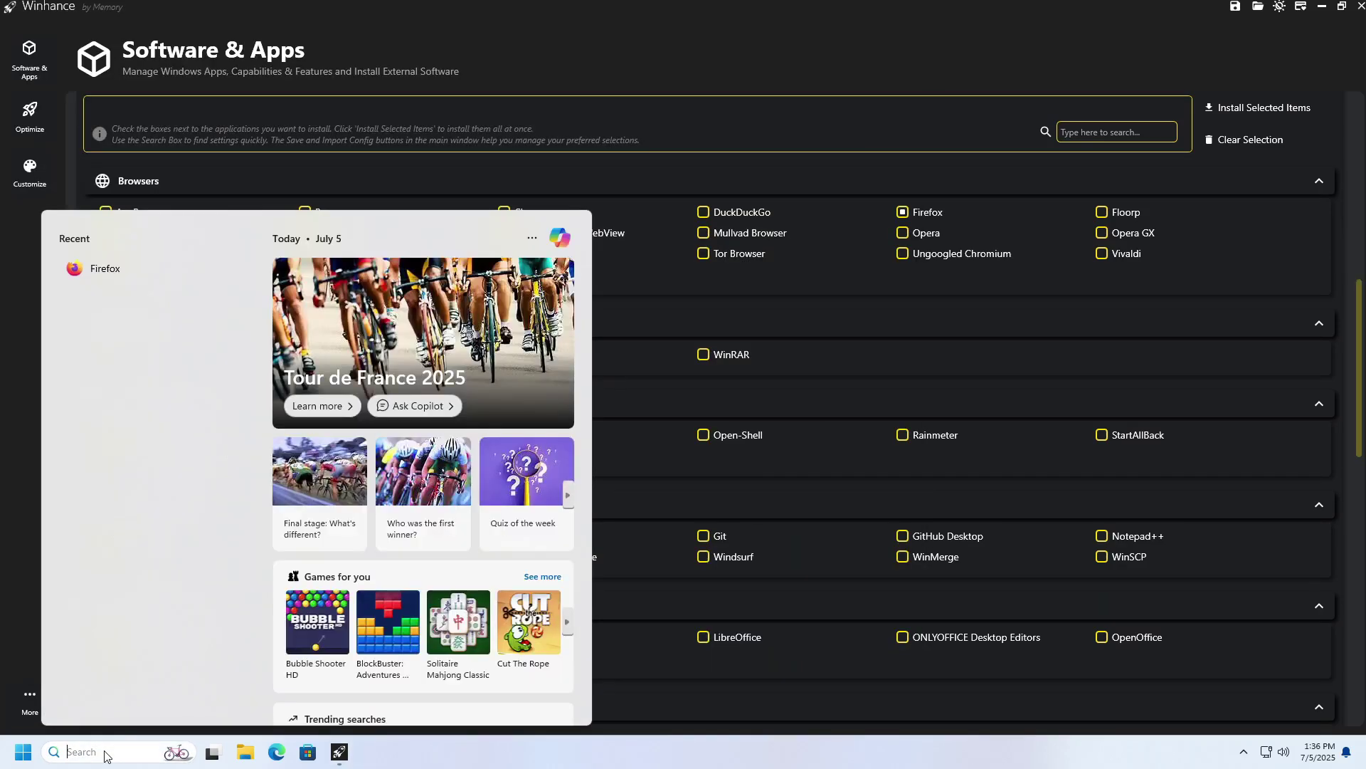
pyautogui.write('7-Zip File Manager')
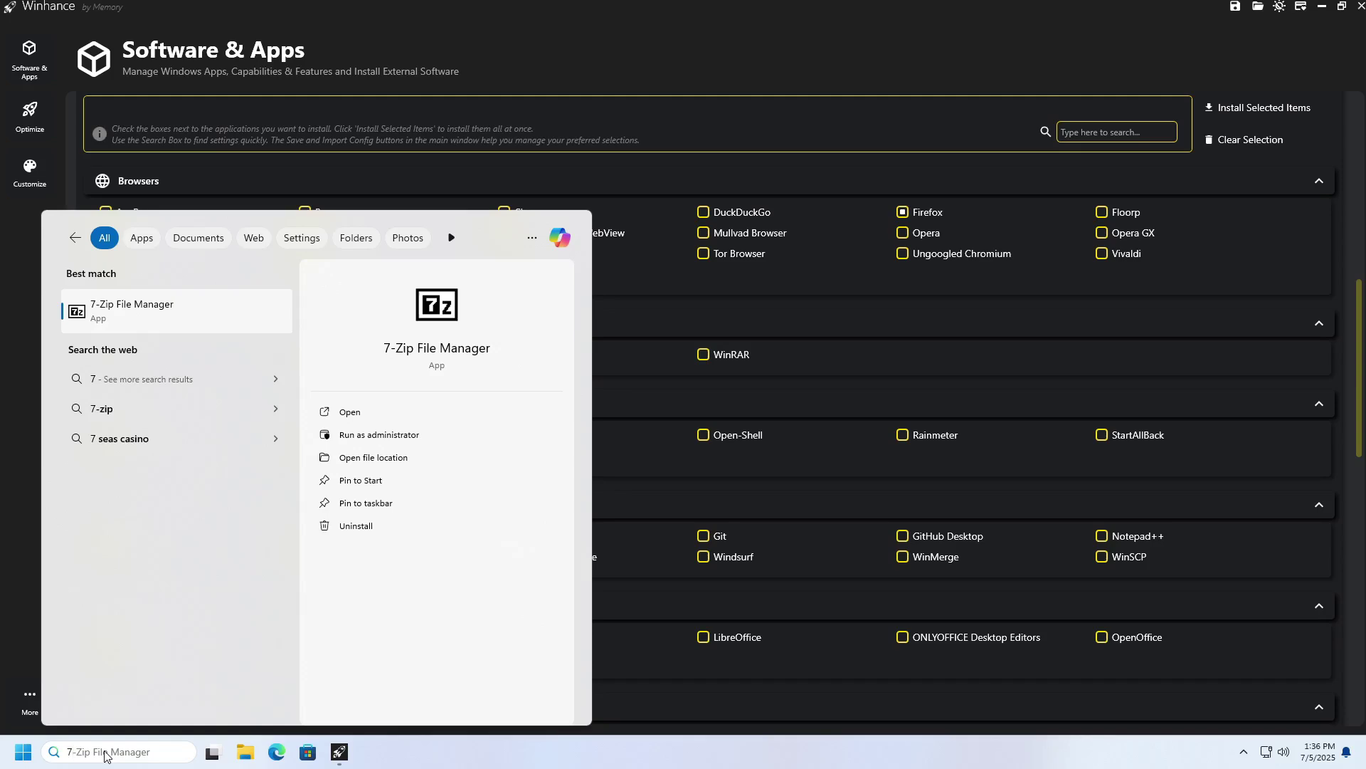
pyautogui.press('Return')
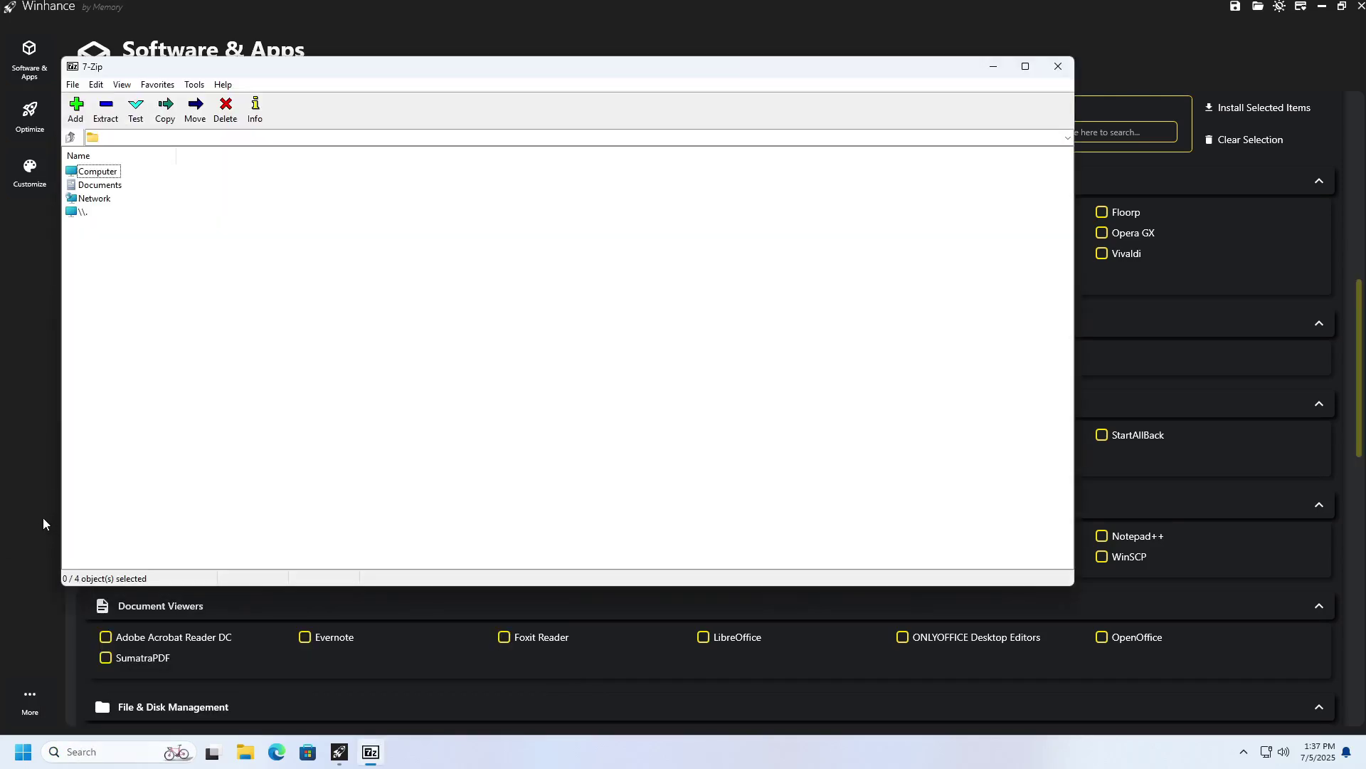
pyautogui.click(1058, 66)
# - Launch Visual Studio Code from Start search to verify it, then close it
pyautogui.click(107, 753)
pyautogui.write('vis')
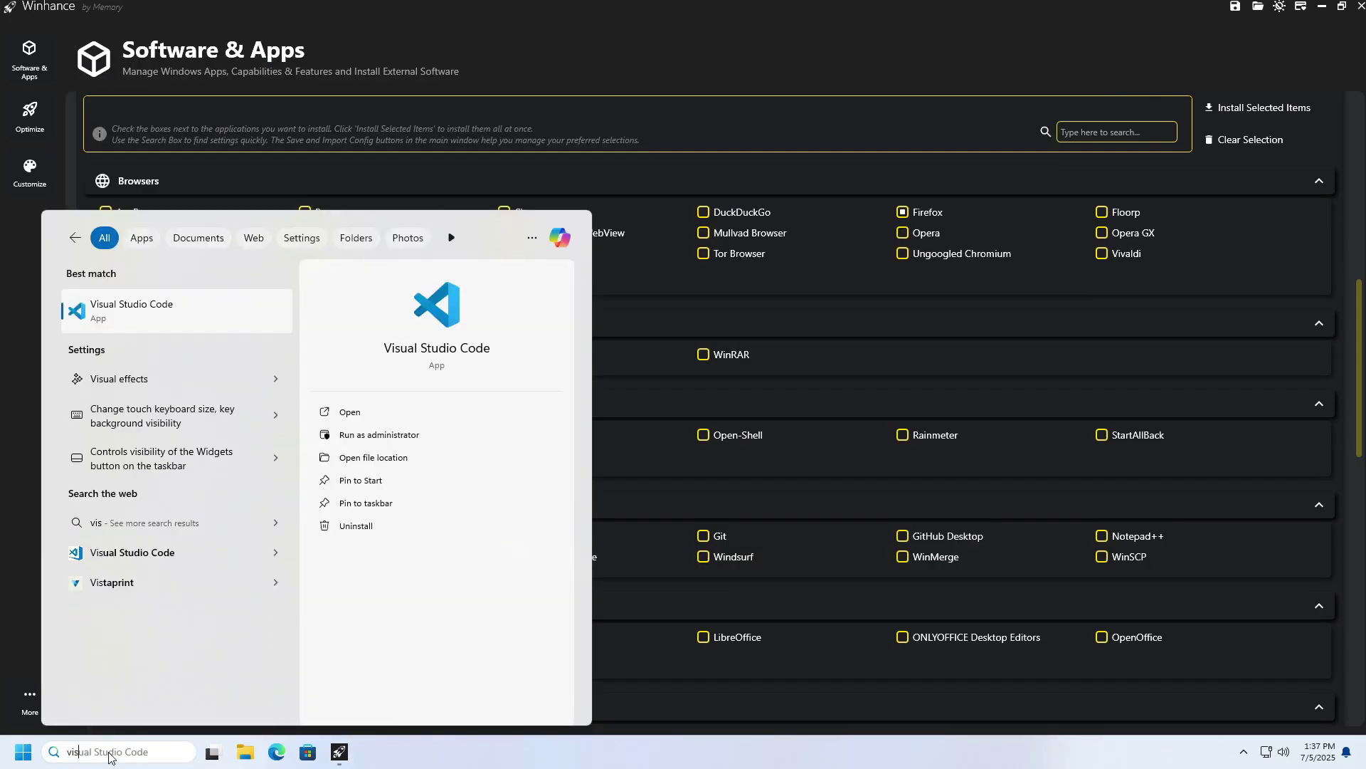
pyautogui.click(144, 322)
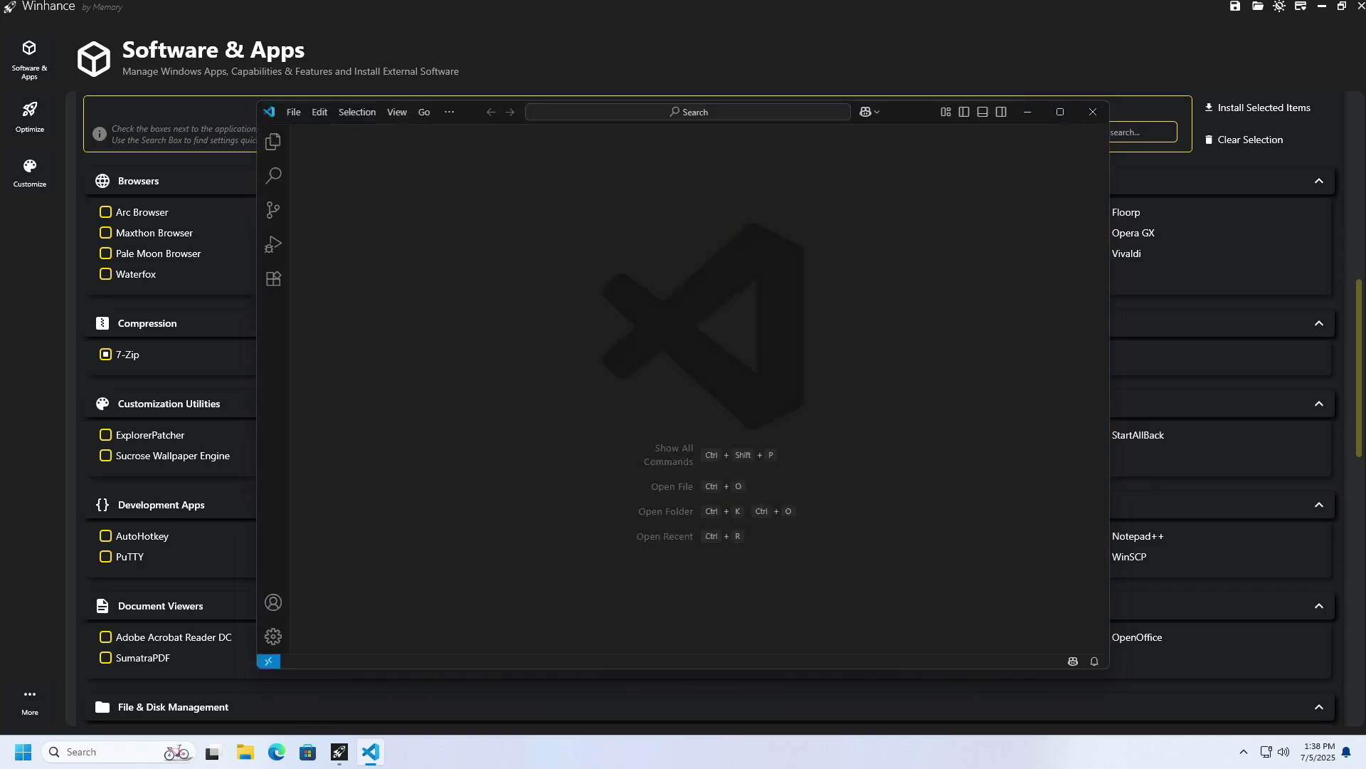
pyautogui.click(1093, 111)
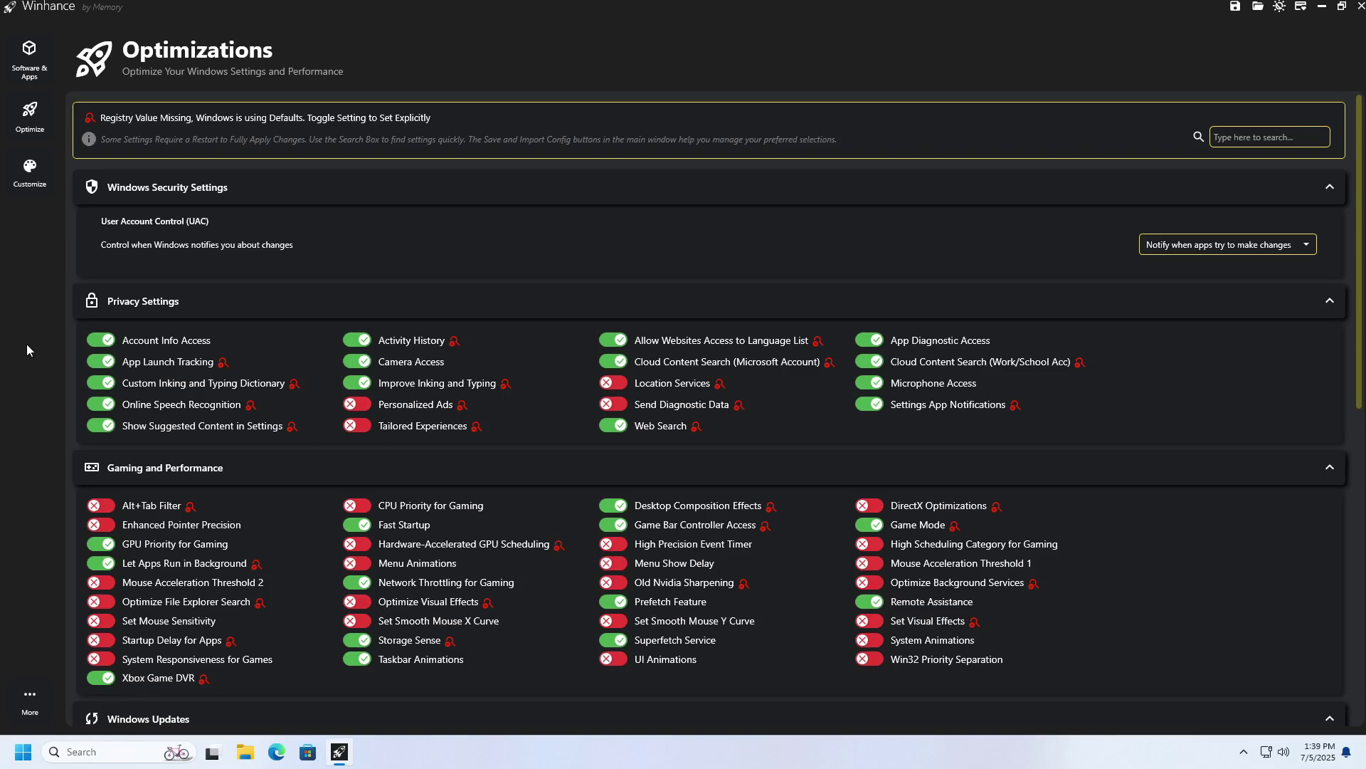
# - Turn off privacy settings like Account Info Access, Activity History, Web Search and App Diagnostic Access
pyautogui.click(71, 342)
pyautogui.click(68, 363)
pyautogui.click(76, 385)
pyautogui.click(78, 403)
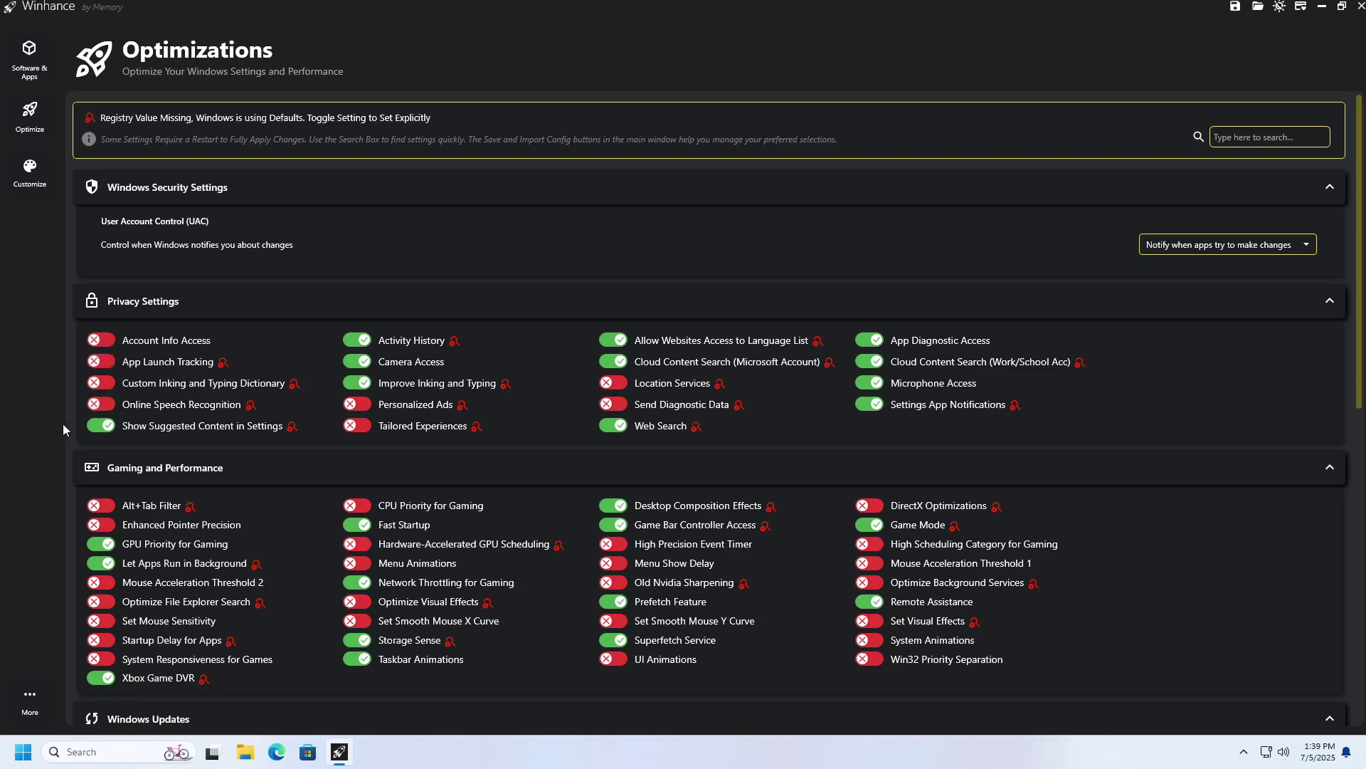
pyautogui.click(65, 424)
pyautogui.click(352, 340)
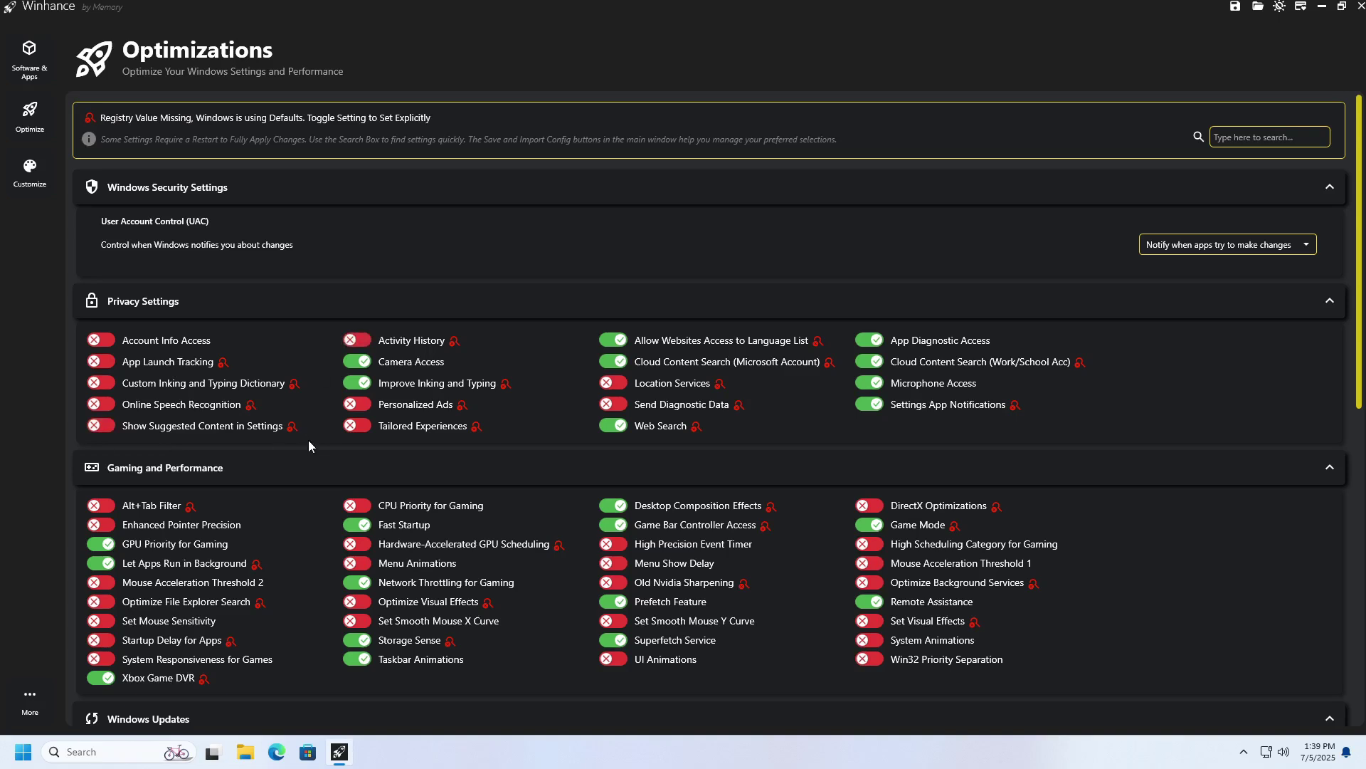
pyautogui.click(613, 340)
pyautogui.click(613, 361)
pyautogui.click(613, 425)
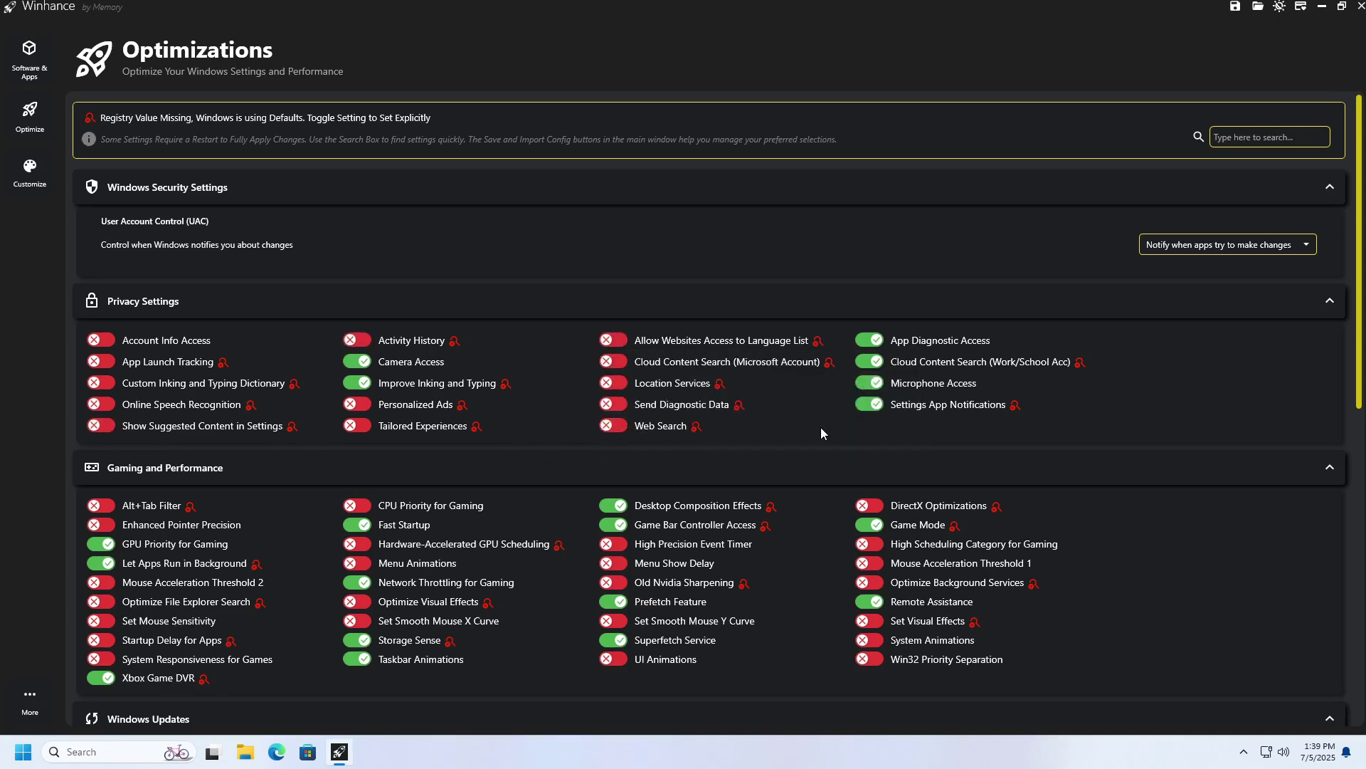
pyautogui.click(862, 341)
pyautogui.click(864, 361)
pyautogui.click(862, 405)
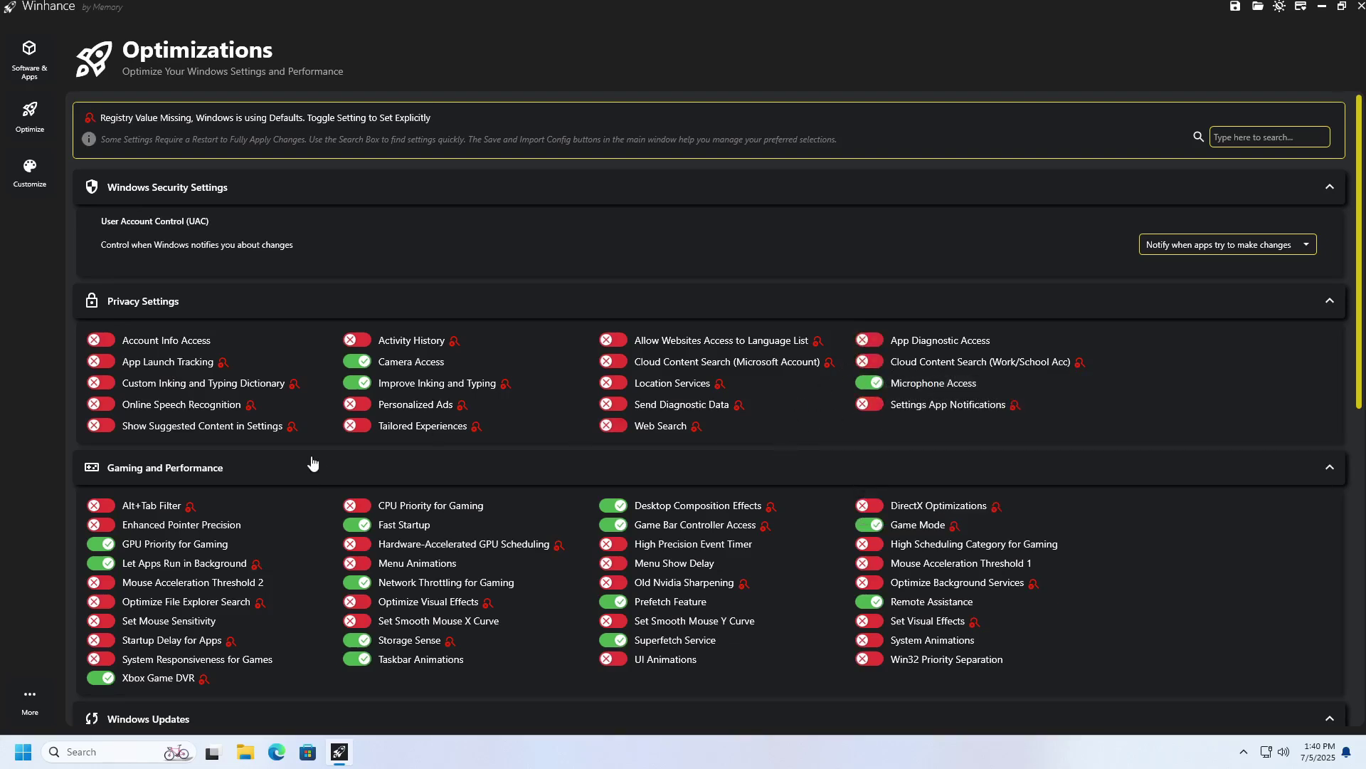
# - Turn off gaming options: GPU Priority, background apps, Xbox Game DVR, Storage Sense, Remote Assistance
pyautogui.click(100, 543)
pyautogui.click(100, 563)
pyautogui.click(101, 678)
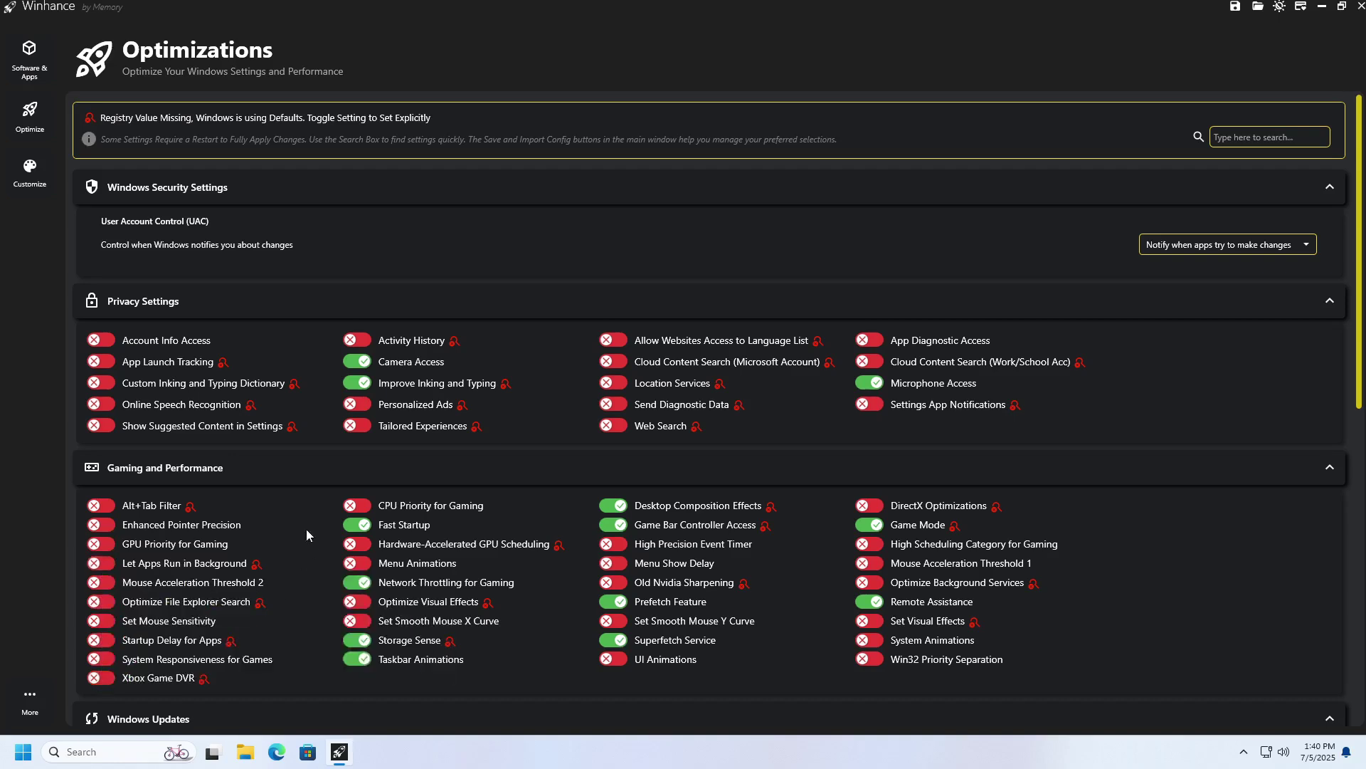
pyautogui.click(356, 582)
pyautogui.click(357, 640)
pyautogui.click(612, 528)
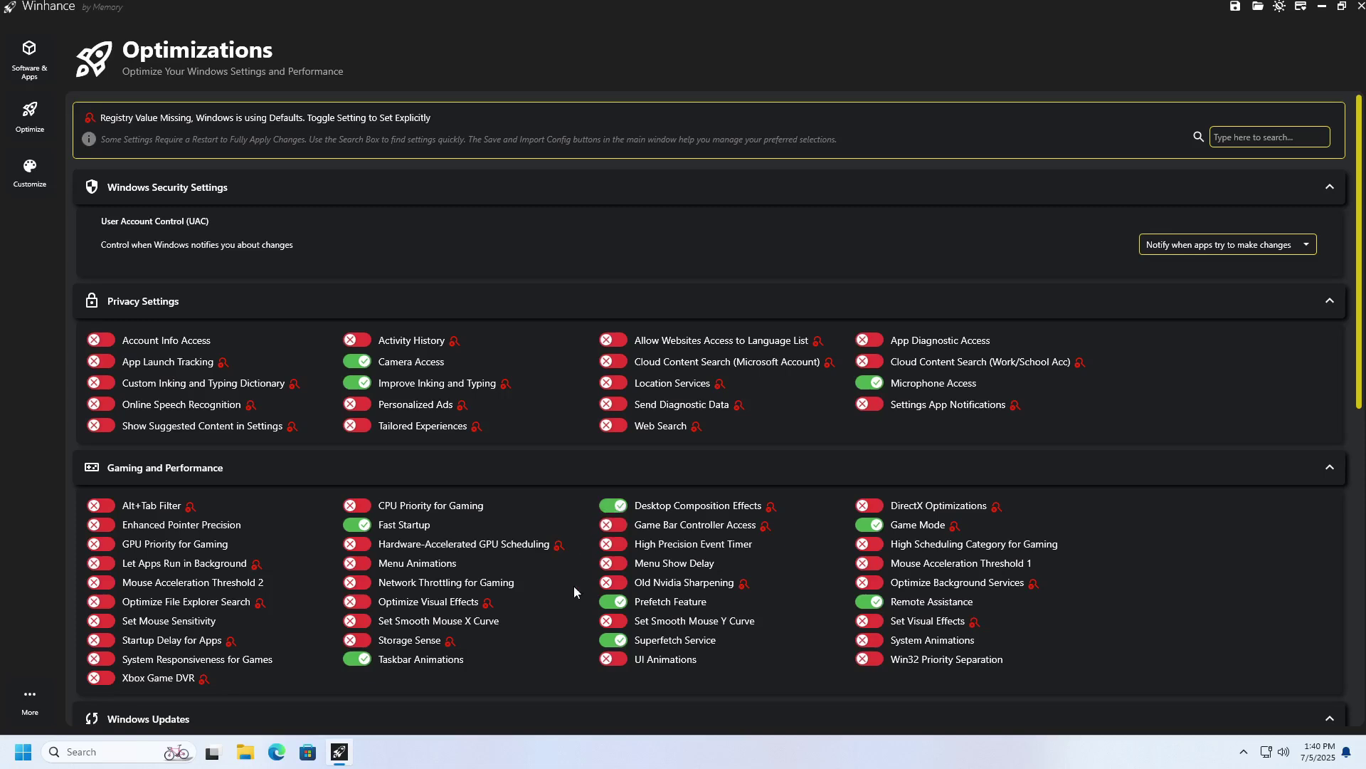
pyautogui.click(869, 601)
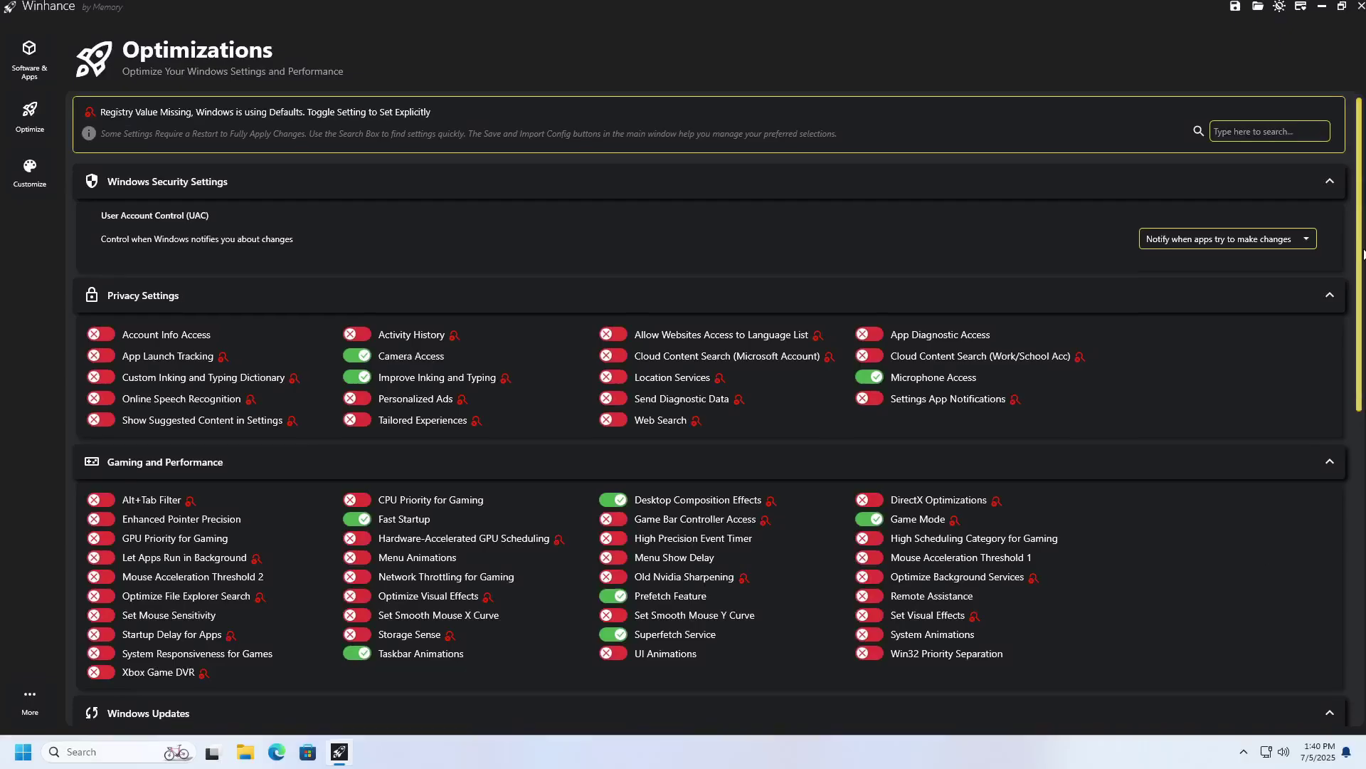
# - Set the Power Plan to High Performance
pyautogui.scroll(-10, 1264, 554)
pyautogui.scroll(1, 1264, 554)
pyautogui.scroll(-1, 1264, 553)
pyautogui.click(1307, 260)
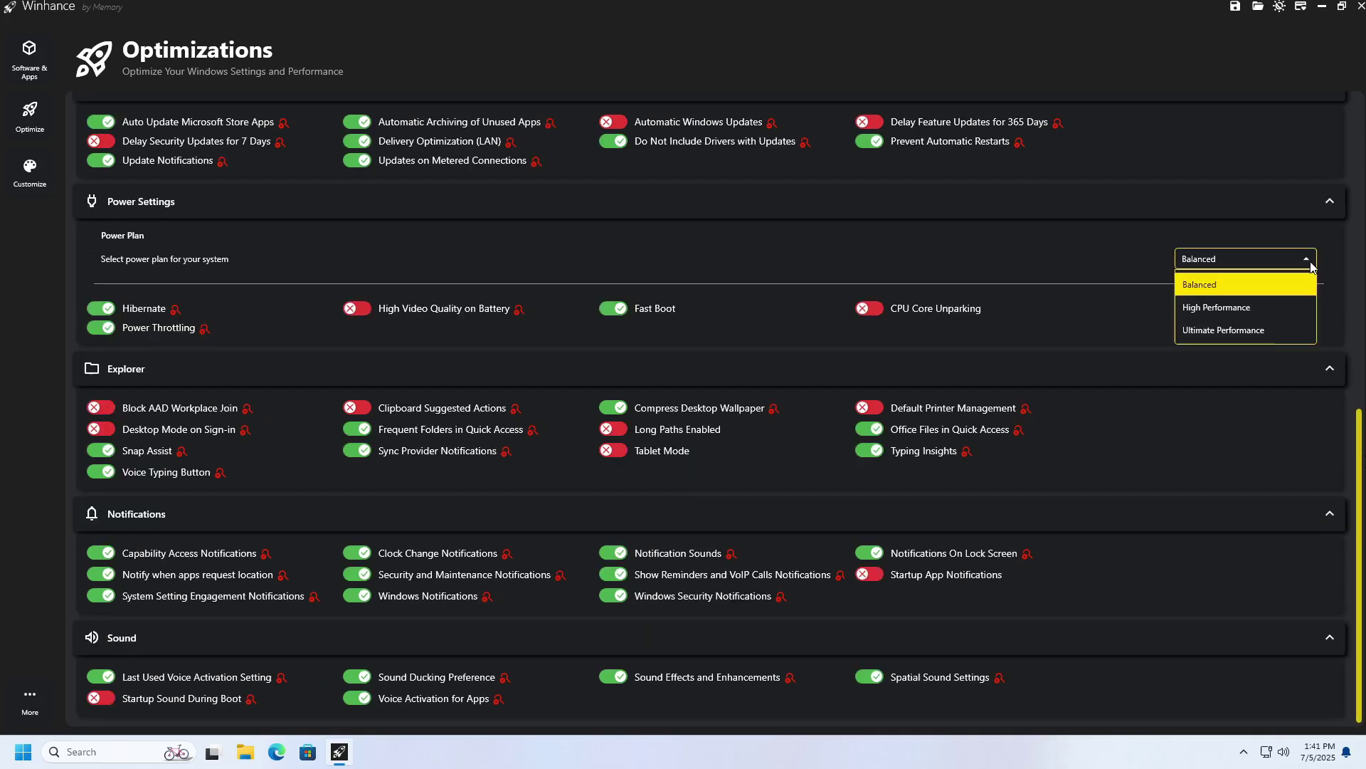
pyautogui.click(1217, 305)
# - Turn off Explorer options such as Frequent Folders in Quick Access, then return to the top
pyautogui.click(355, 429)
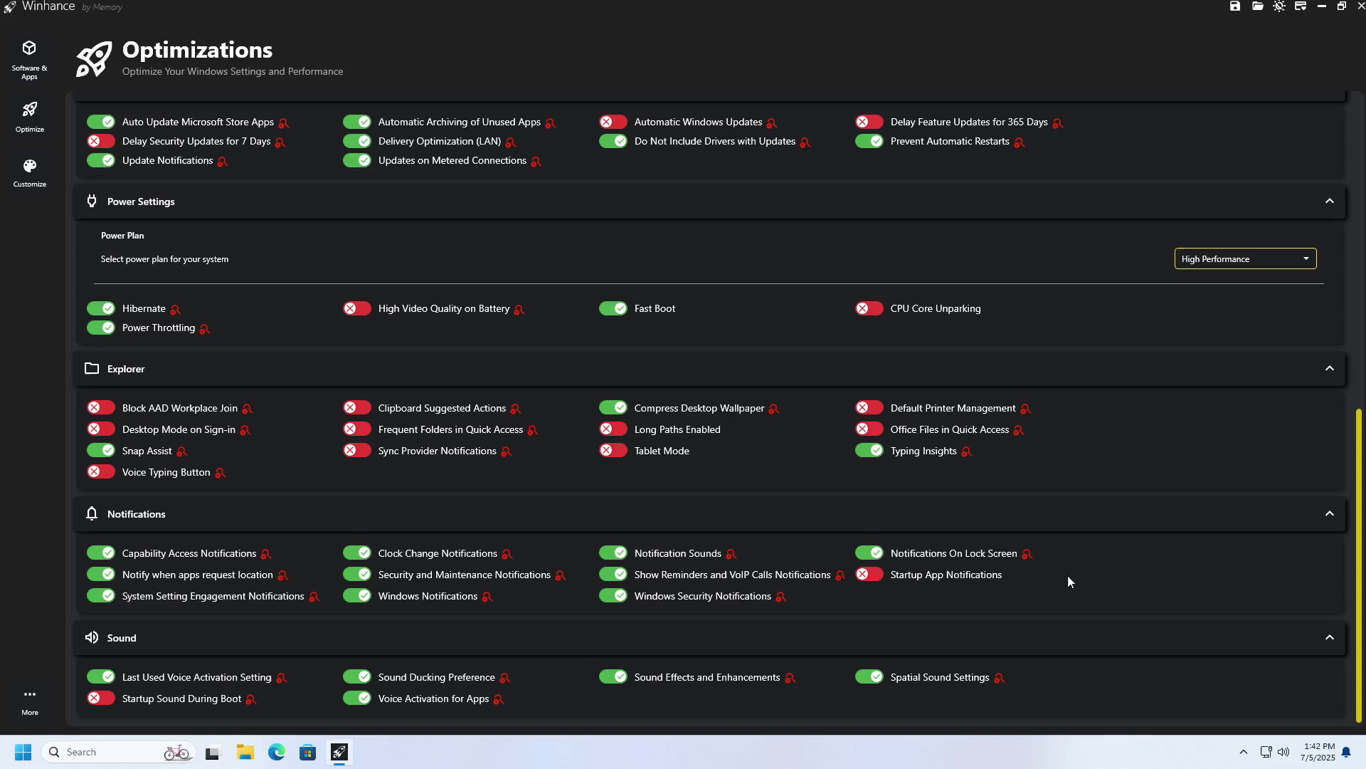
pyautogui.click(1352, 325)
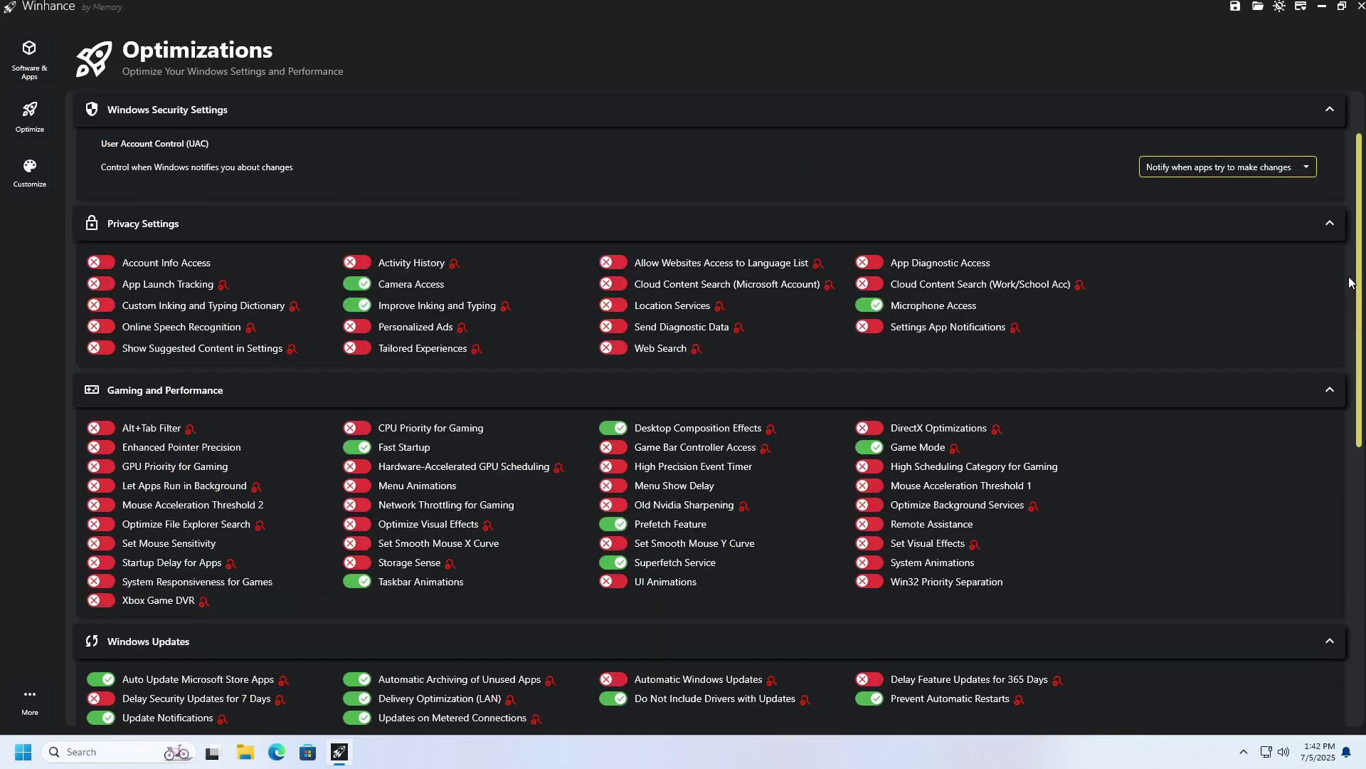
pyautogui.click(1360, 110)
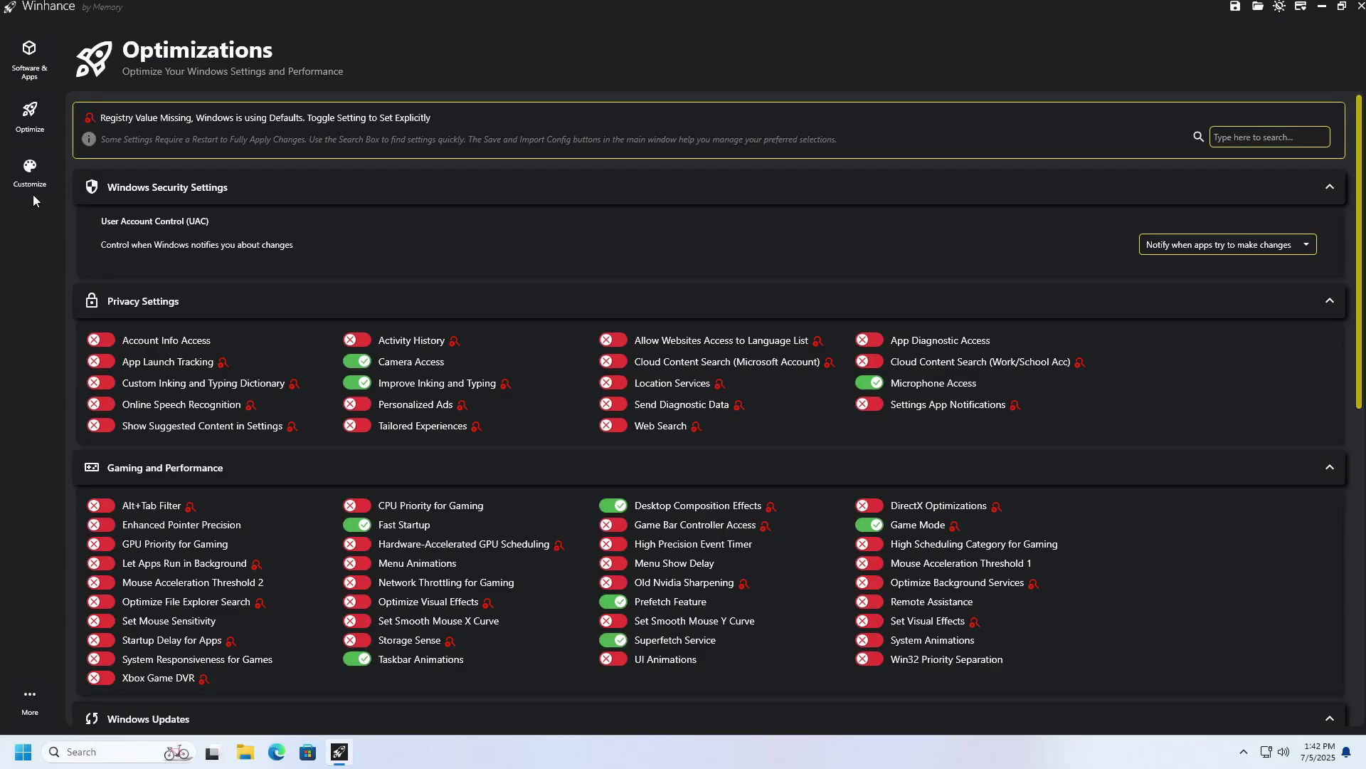
# - On the Customize page, choose Dark Mode with the default dark wallpaper, then minimize Winhance
pyautogui.click(28, 171)
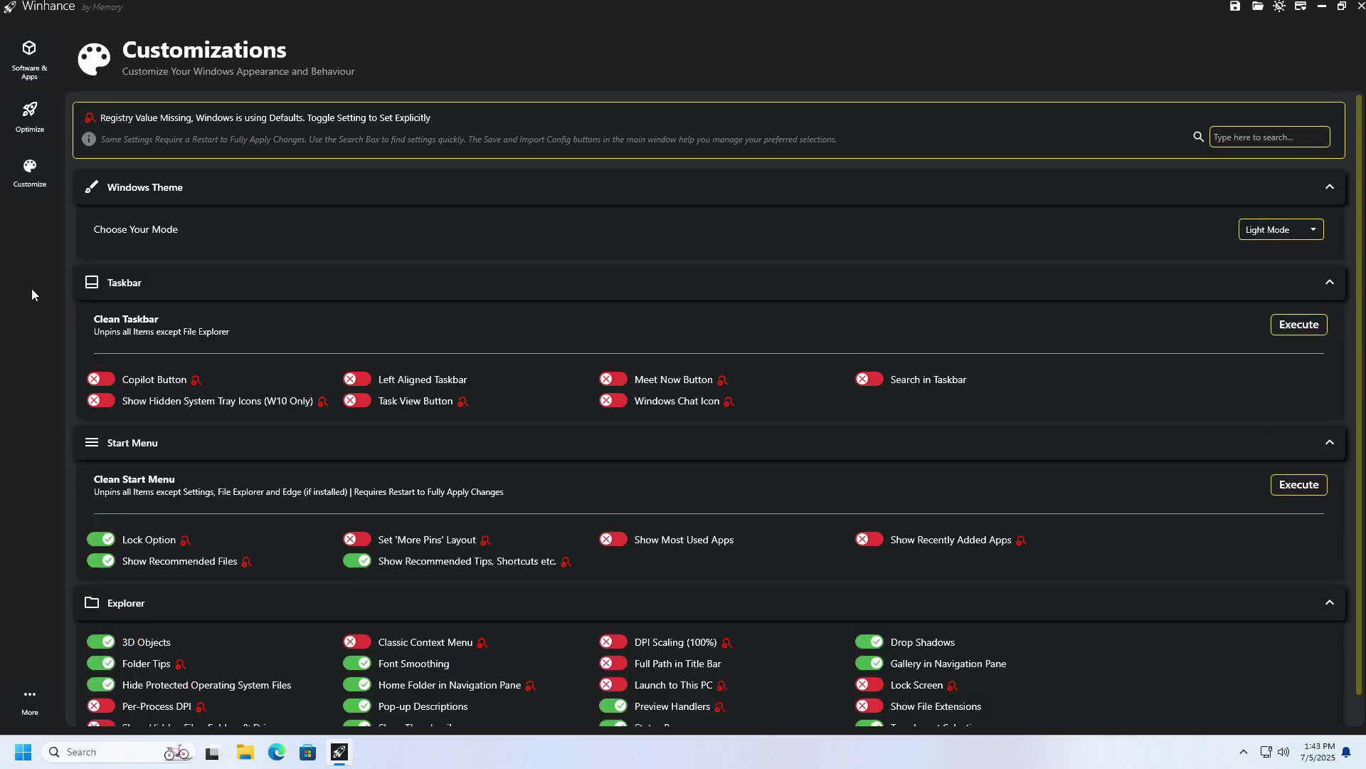
pyautogui.doubleClick(985, 28)
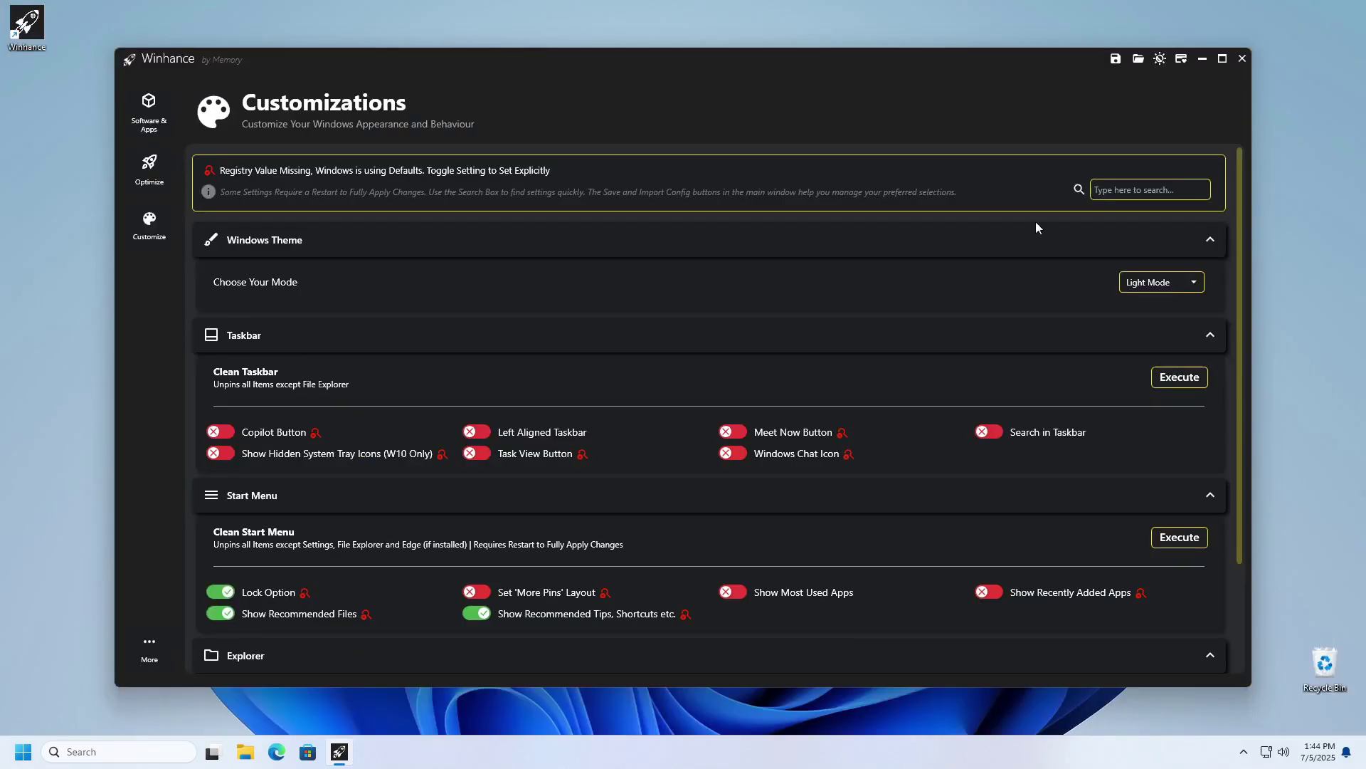
pyautogui.click(1183, 284)
pyautogui.click(1152, 331)
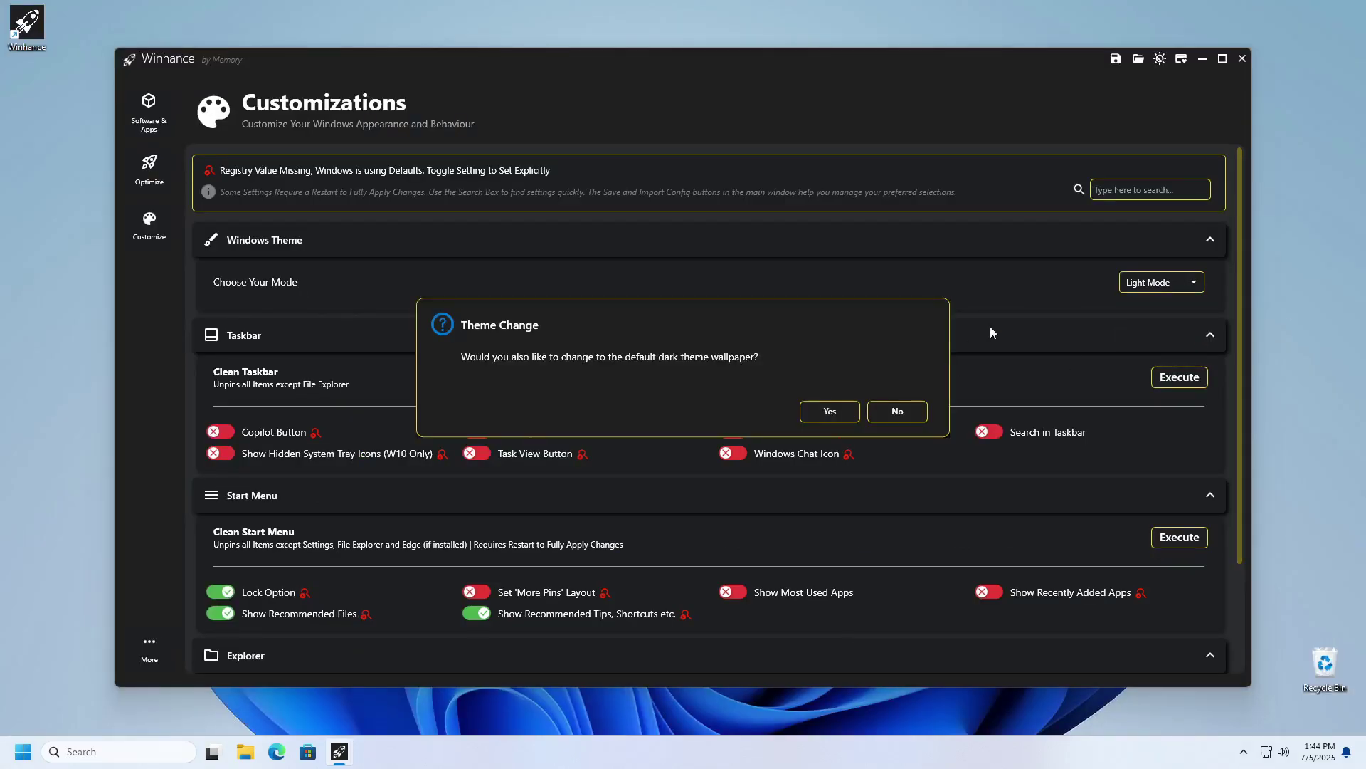
pyautogui.click(830, 411)
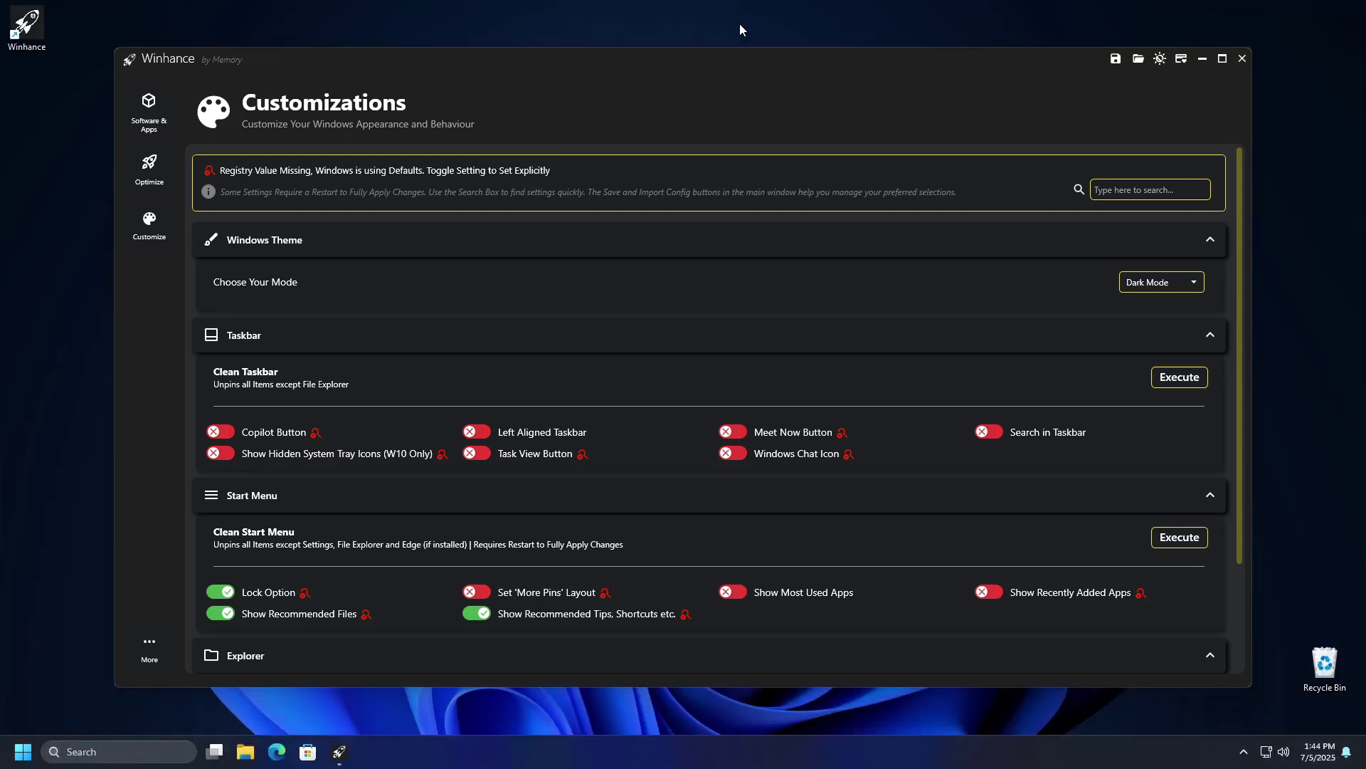
pyautogui.click(1203, 64)
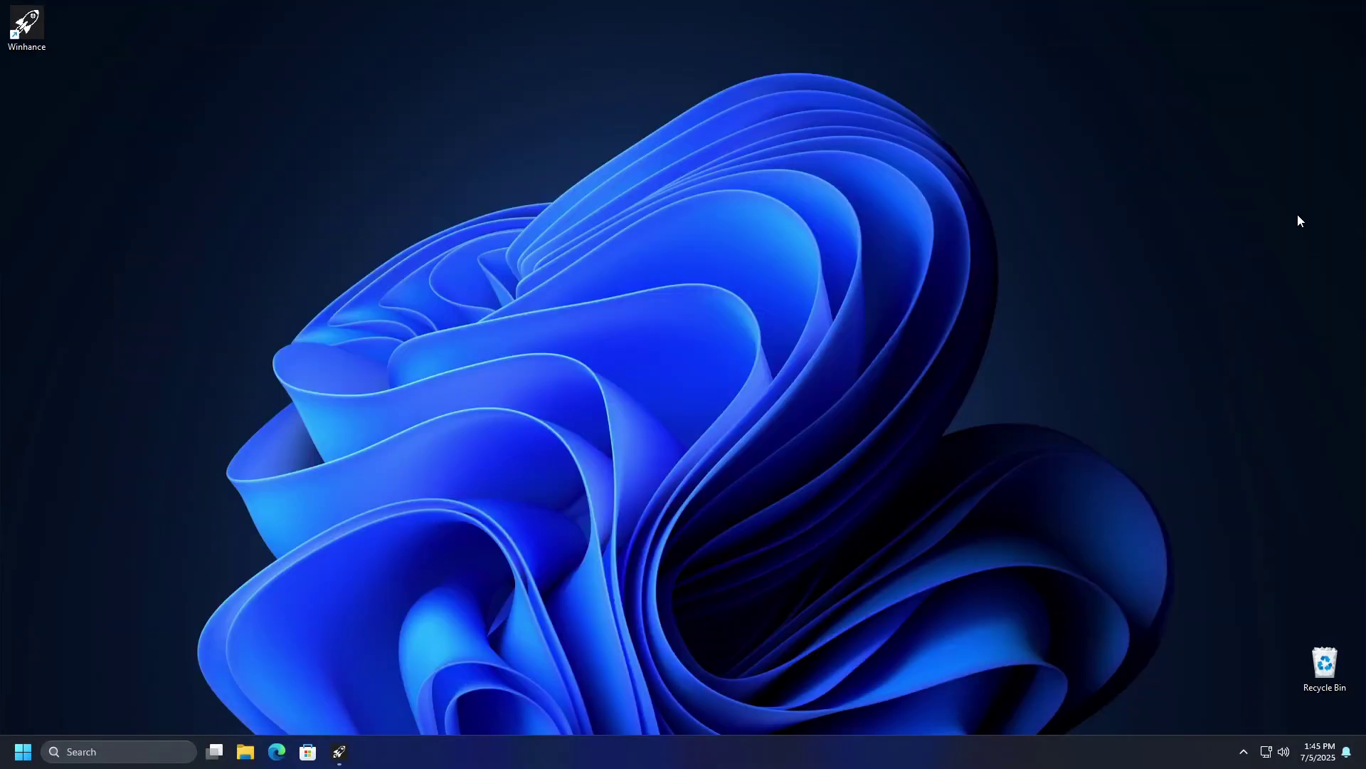
# - Maximize Winhance and switch off Recommended Files/Tips, 3D Objects, Folder Tips and Hidden Files toggles
pyautogui.click(339, 752)
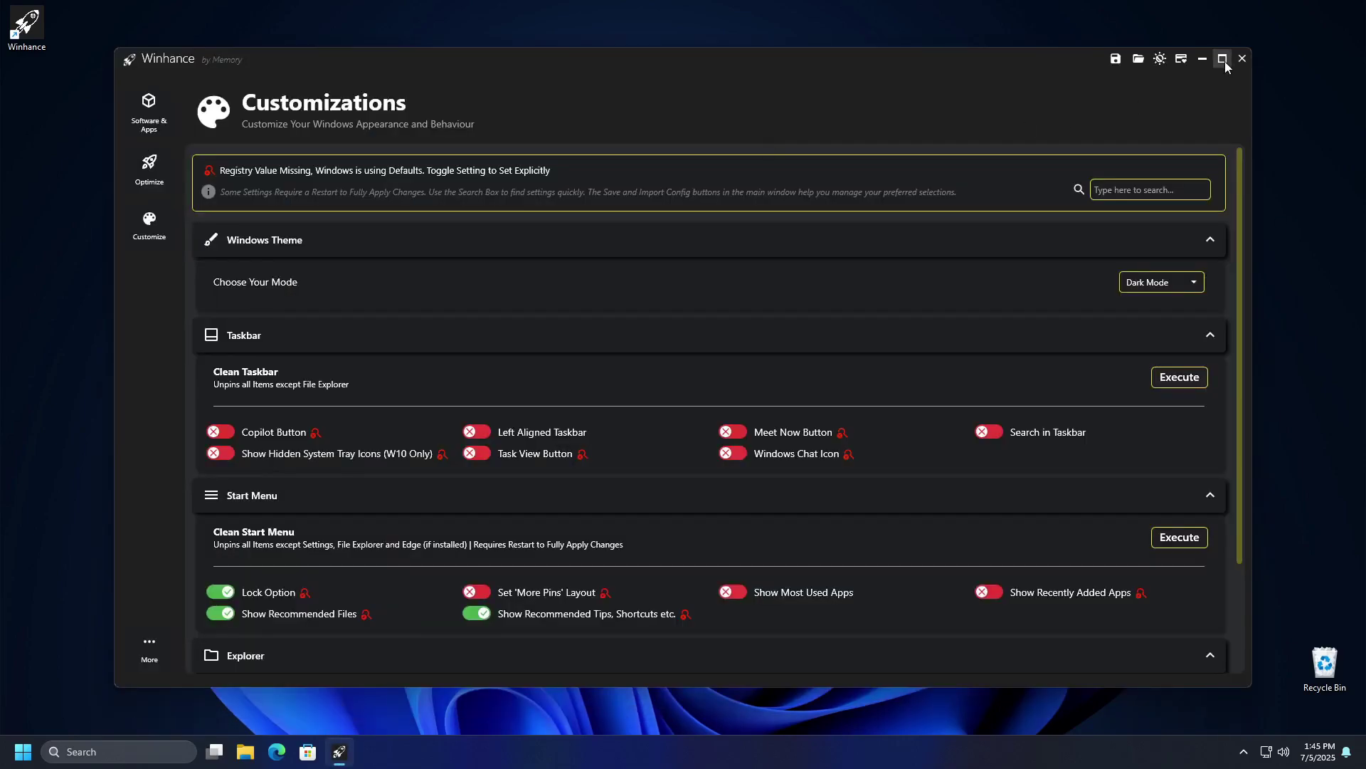
pyautogui.doubleClick(849, 67)
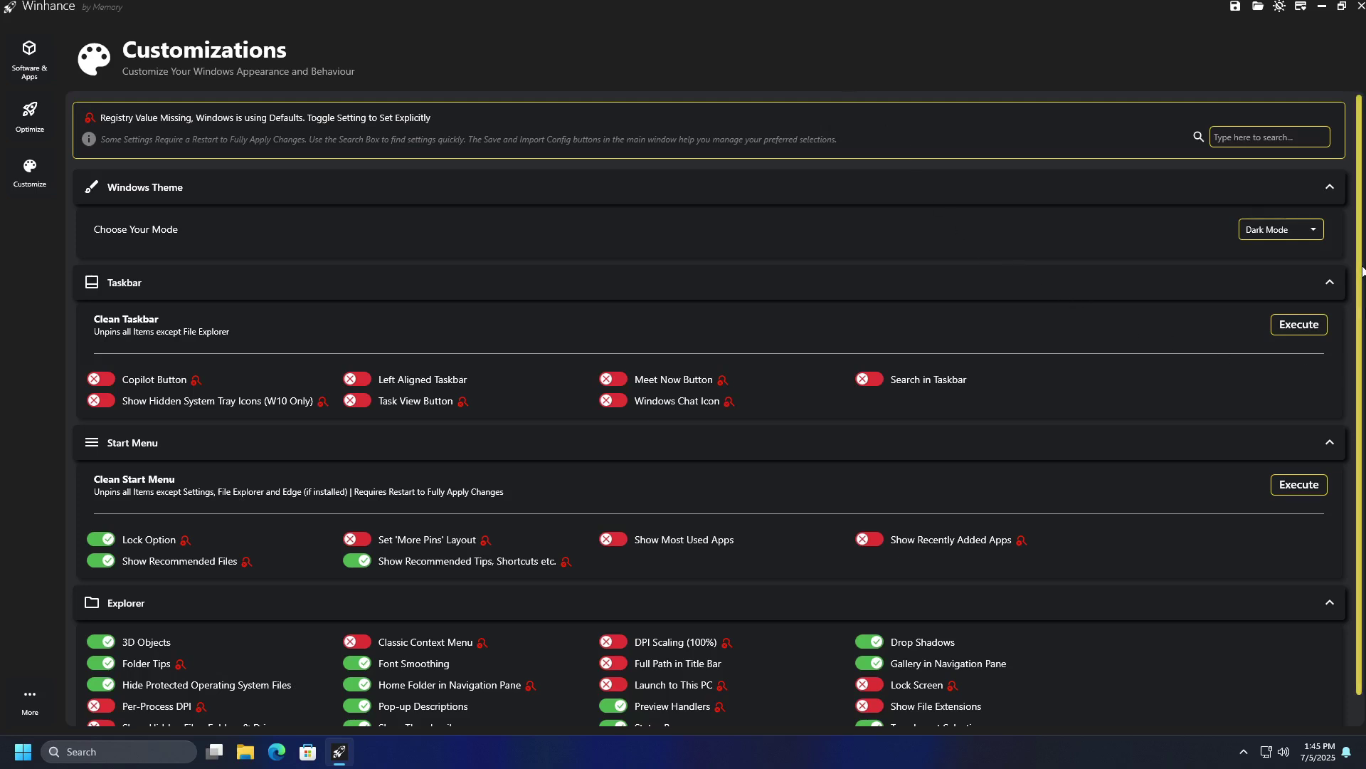
pyautogui.scroll(-1, 1299, 427)
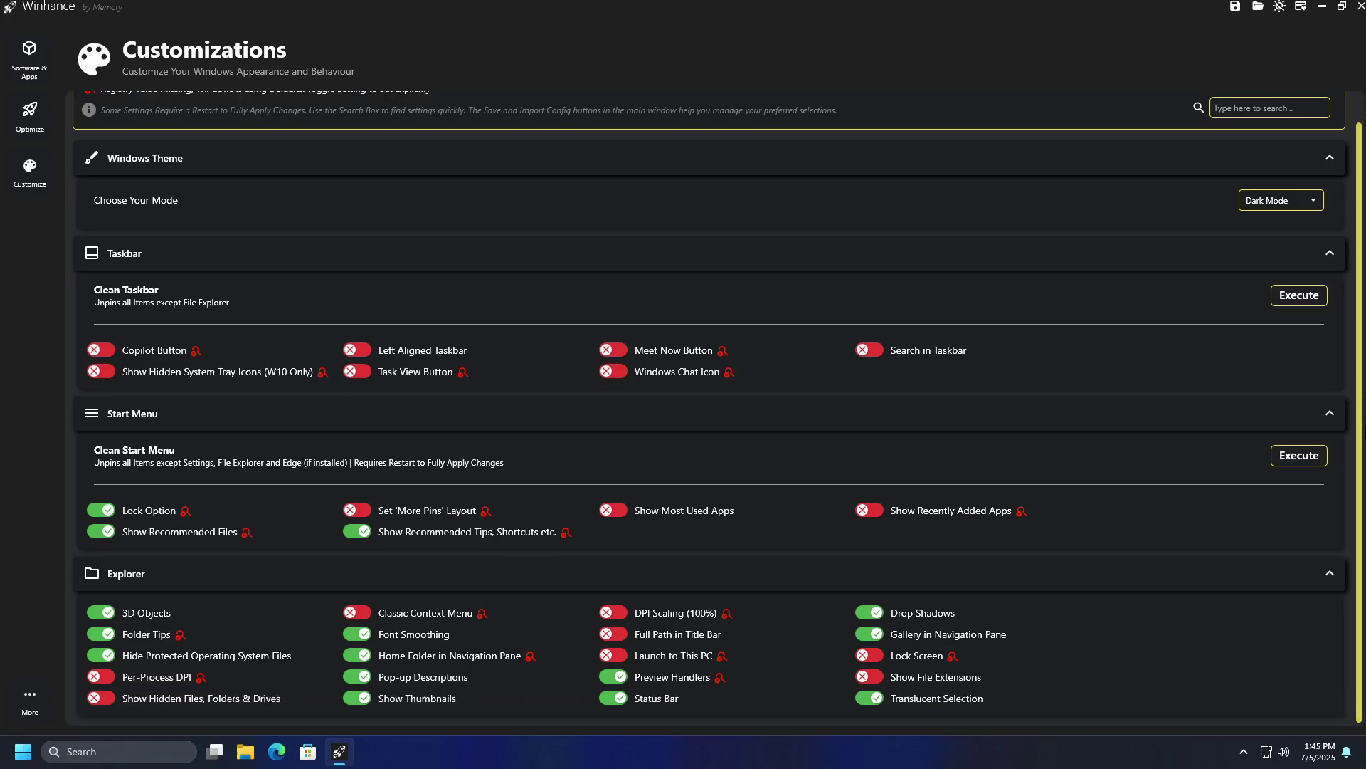
pyautogui.click(1300, 455)
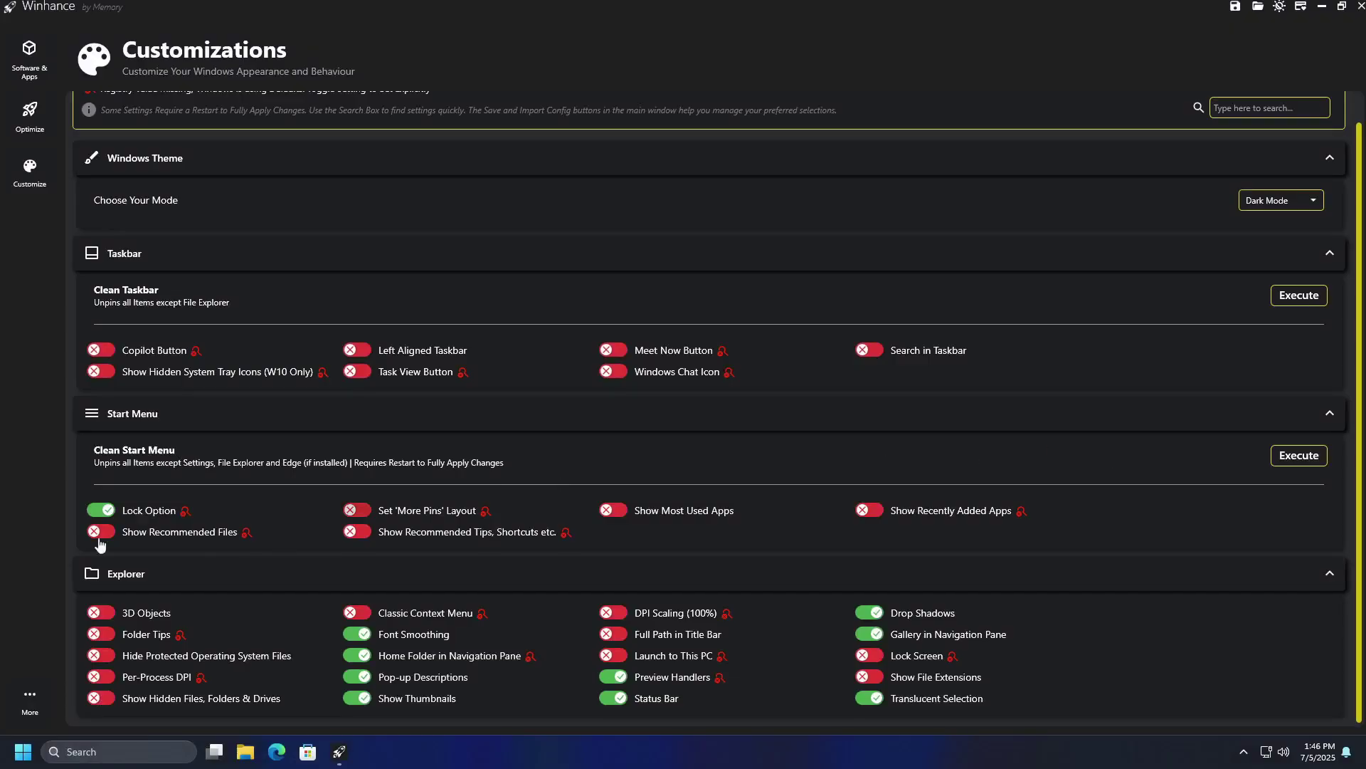
pyautogui.click(29, 698)
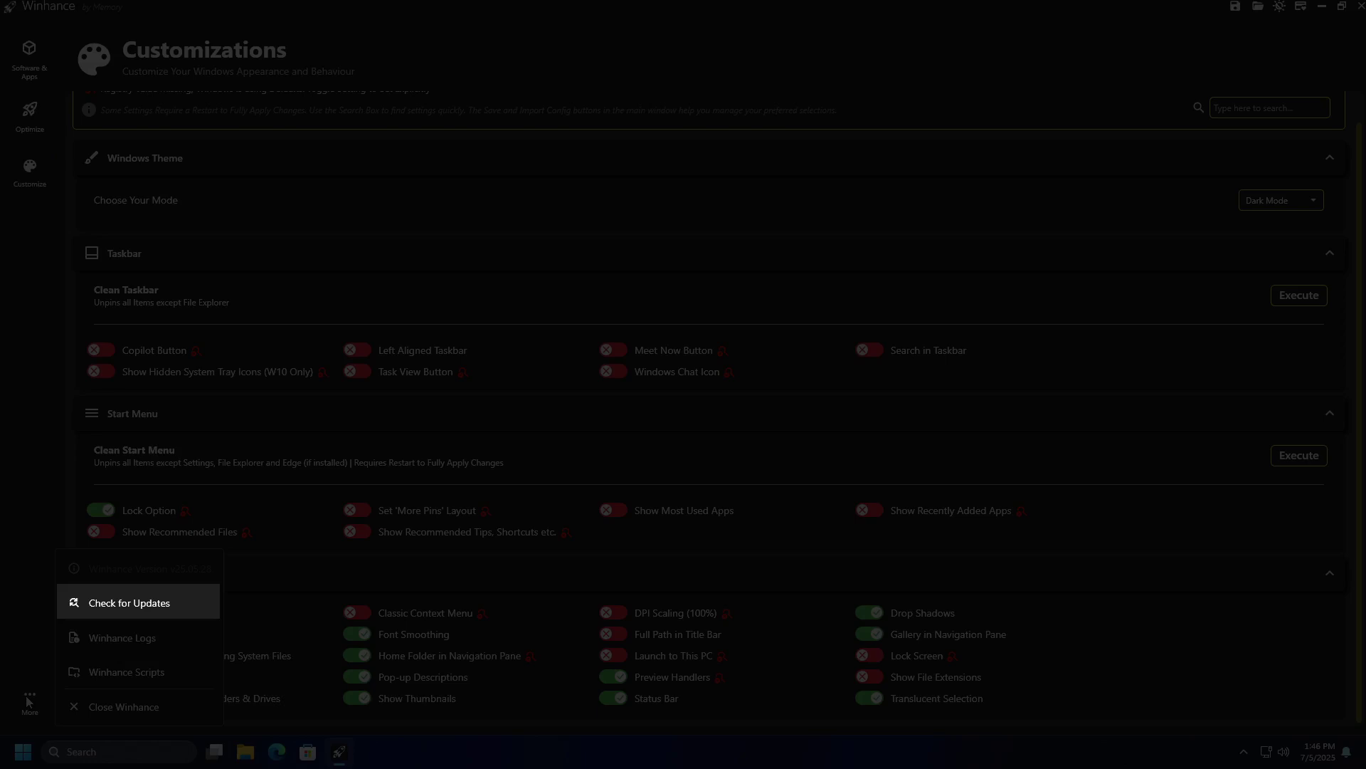
# - Open the Winhance Scripts folder from the More menu, showing the BloatRemoval and OneDriveRemoval scripts
pyautogui.press('Down')
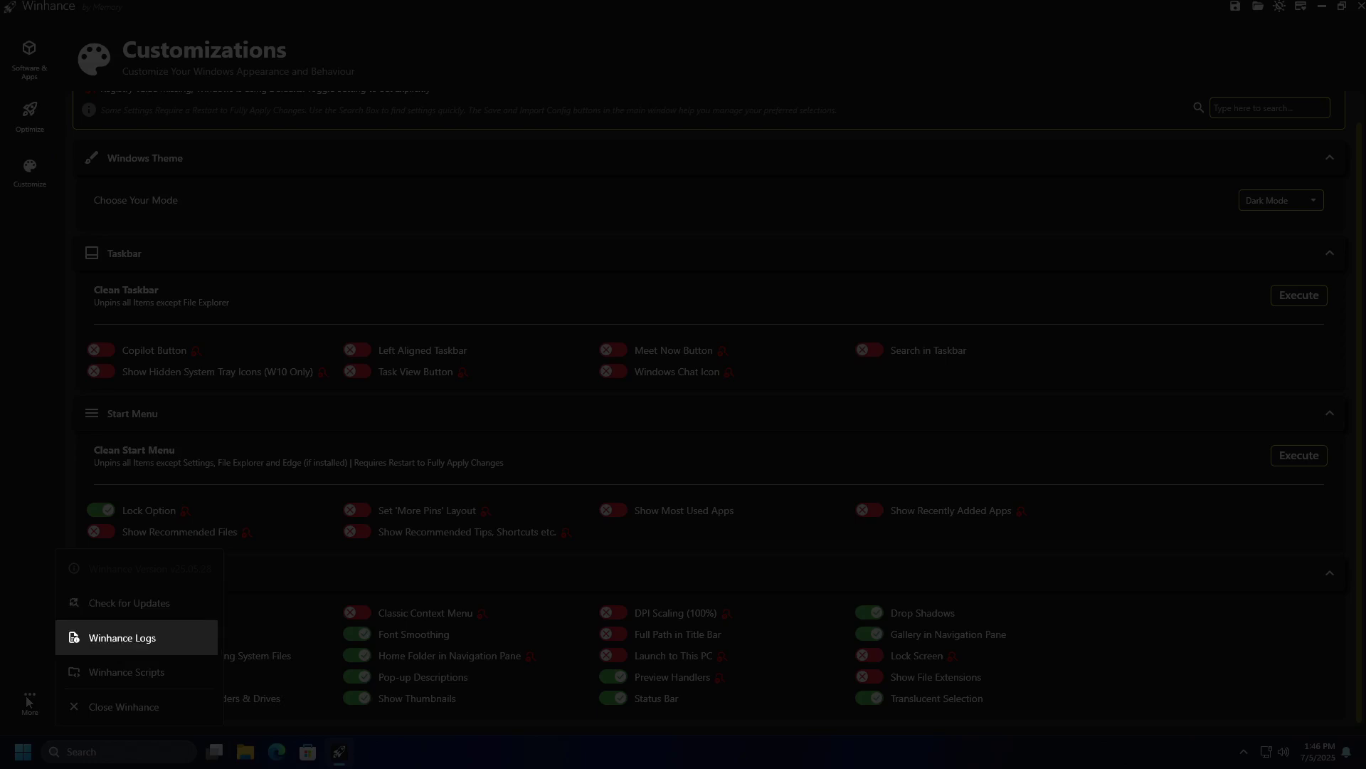
pyautogui.press('Down')
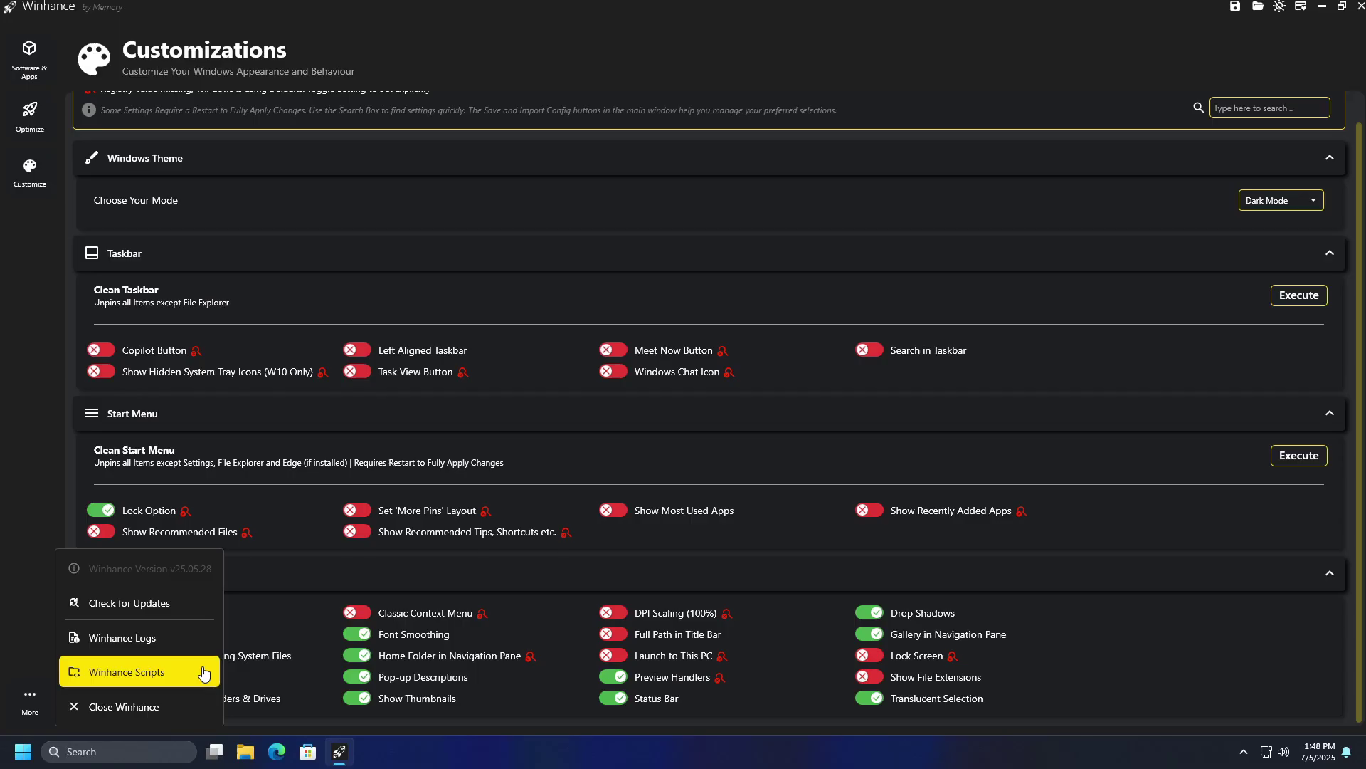
pyautogui.click(204, 674)
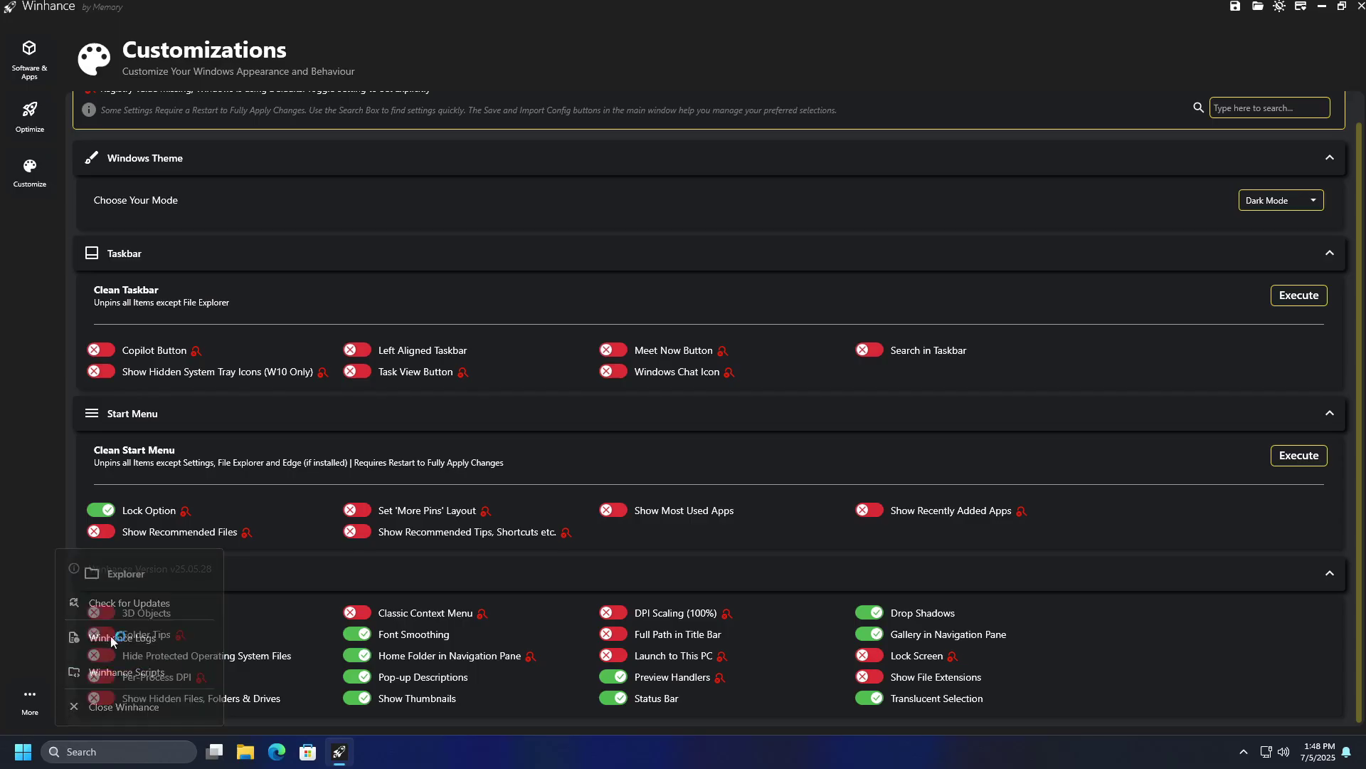